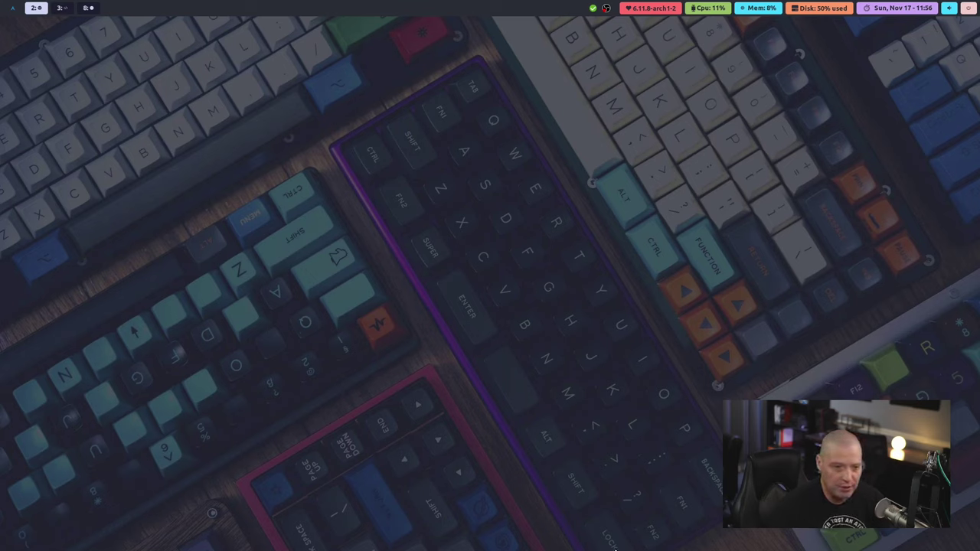
Step: Open ~/.config/hypr/hyprland.conf from Recent Files in a new Emacs window, enlarge its text and scroll through it
key("super+8")
key("super+2")
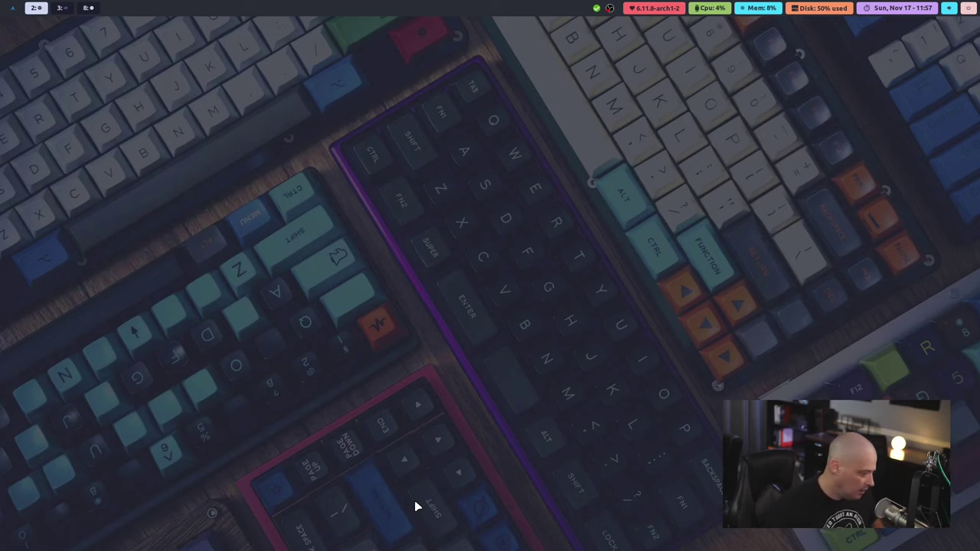
key("super+e")
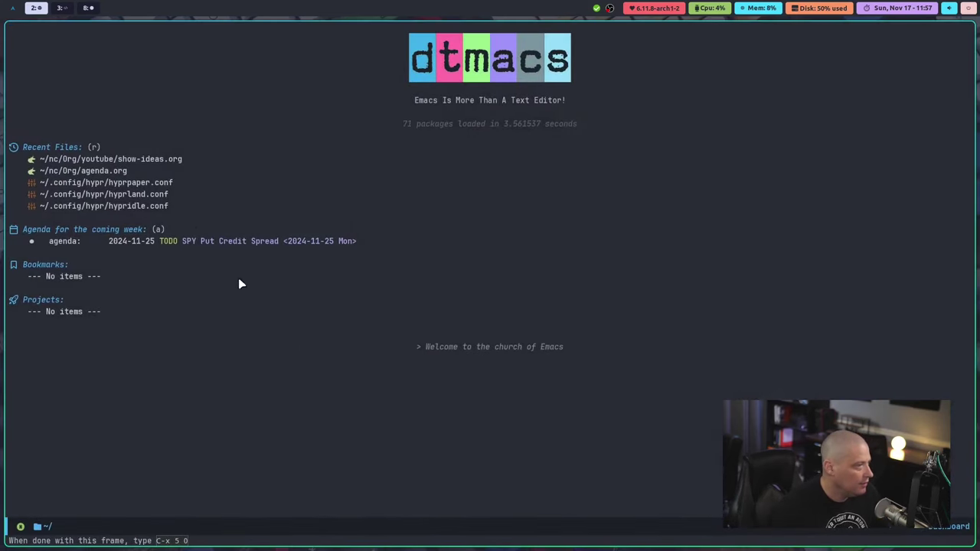
left_click(157, 195)
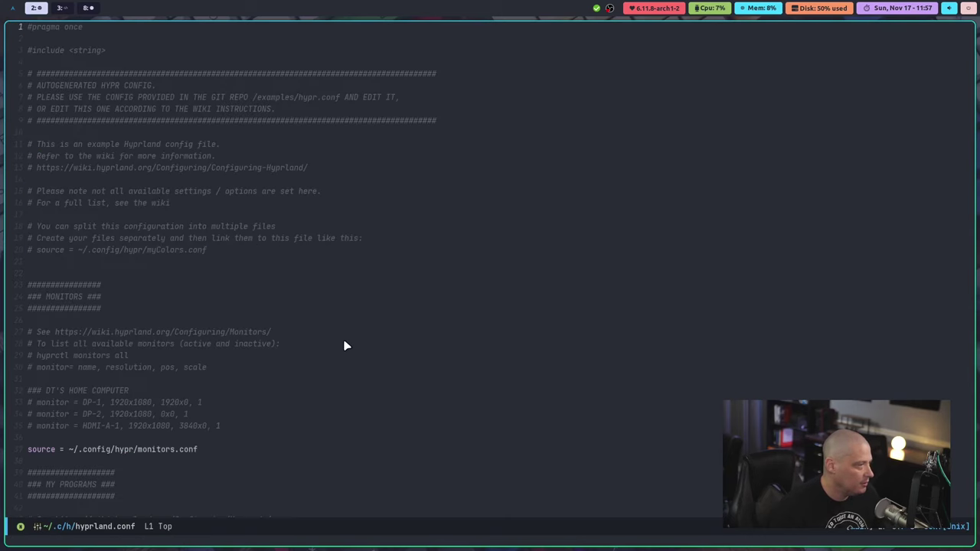
key("ctrl+equal")
key("ctrl+equal")
key("ctrl+equal")
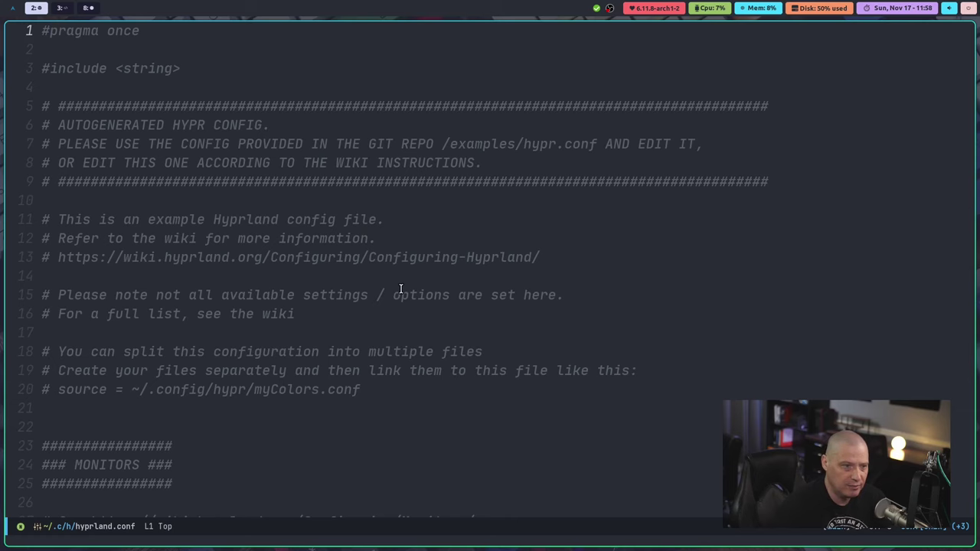
scroll(401, 291, "down", 3)
scroll(402, 292, "down", 6)
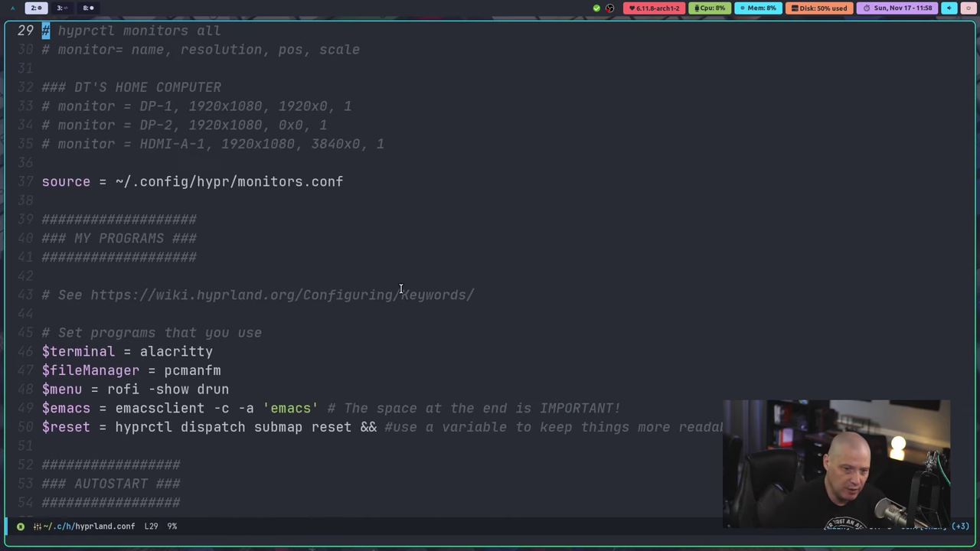
scroll(340, 289, "down", 2)
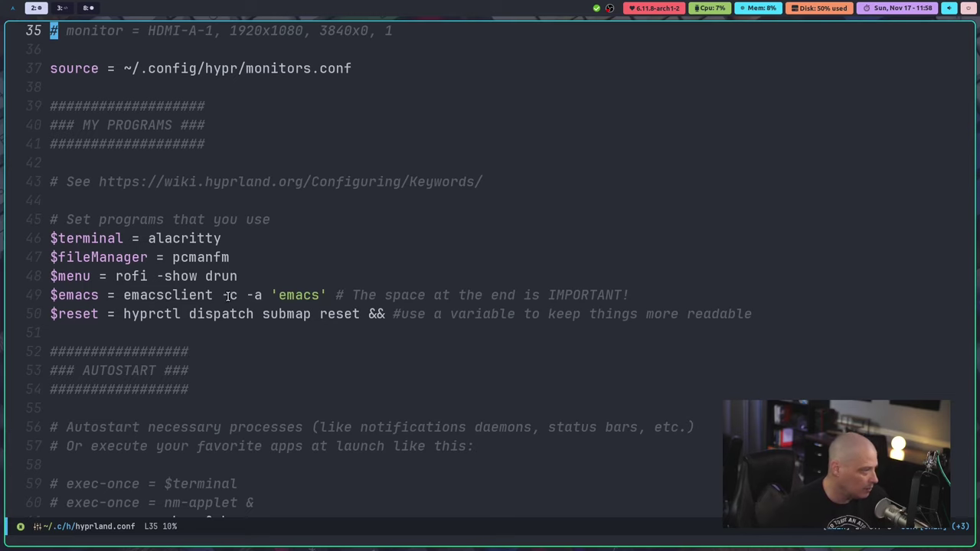
left_click_drag(52, 276, 240, 281)
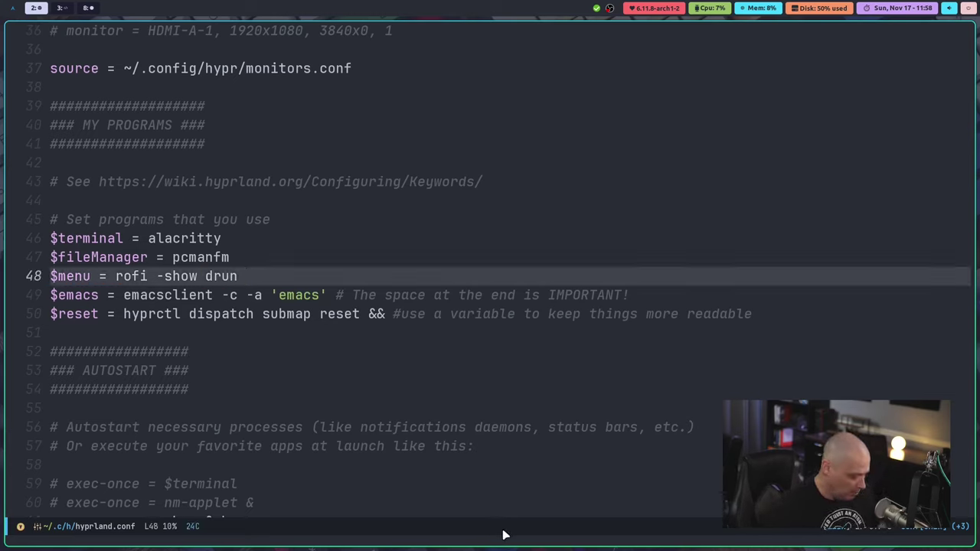
key("super+r")
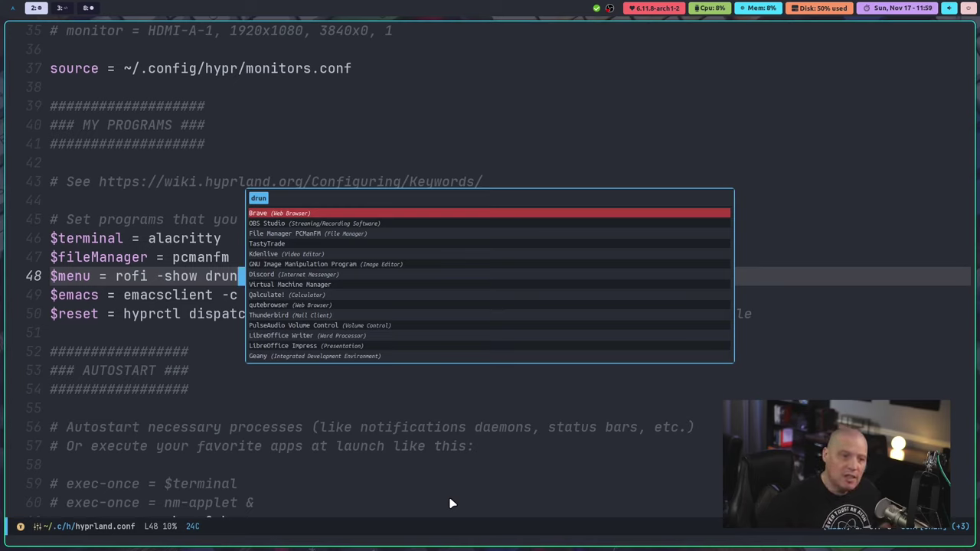
key("Escape")
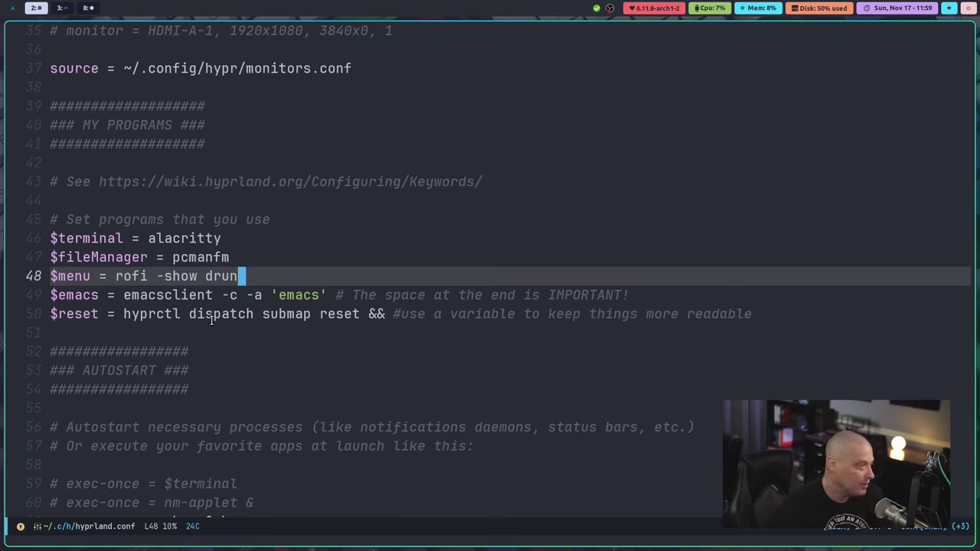
left_click_drag(124, 295, 318, 294)
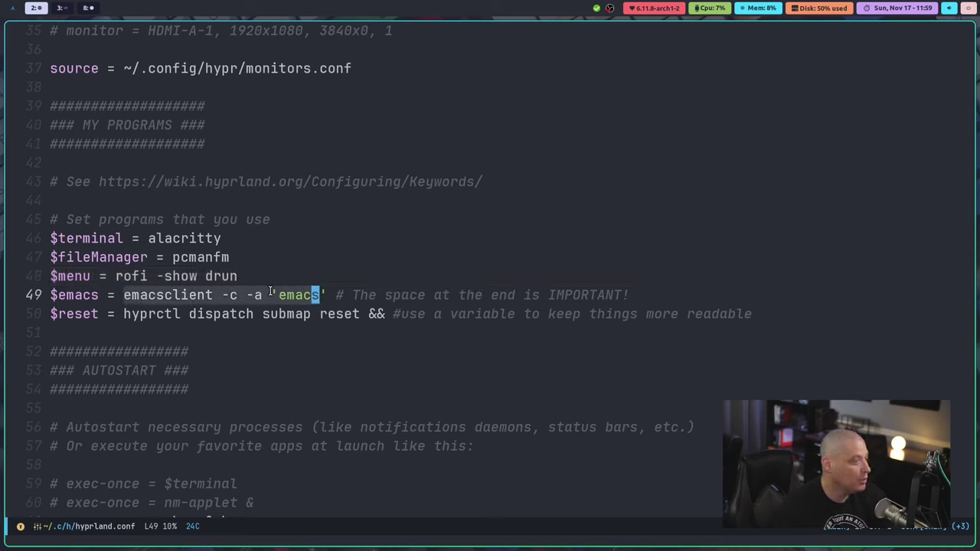
left_click(207, 314)
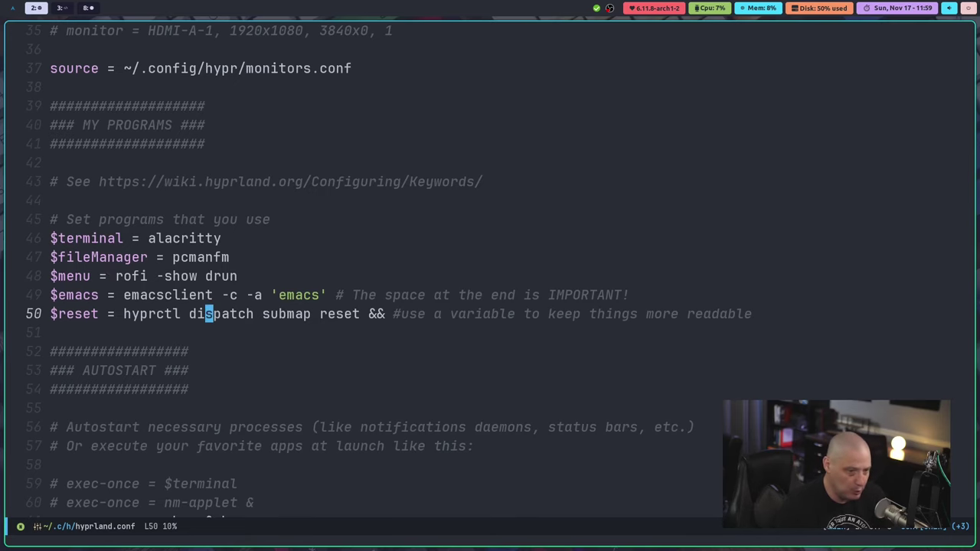
scroll(303, 231, "down", 2)
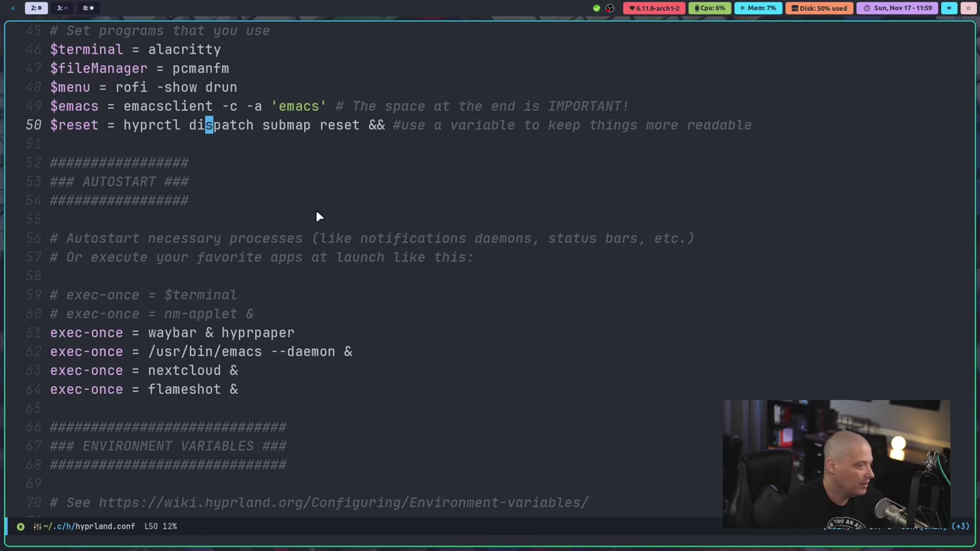
left_click(263, 400)
key("V")
key("k")
key("k")
key("k")
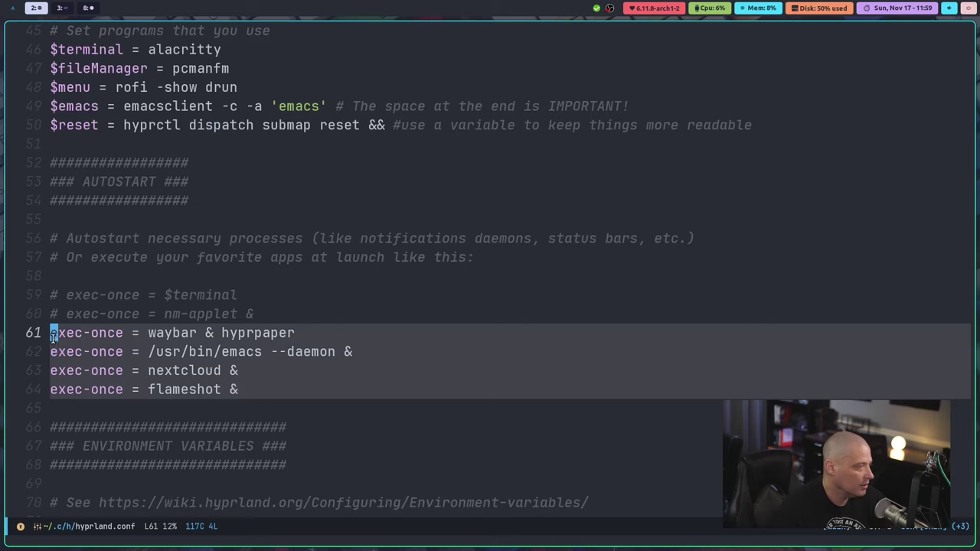
left_click(288, 407)
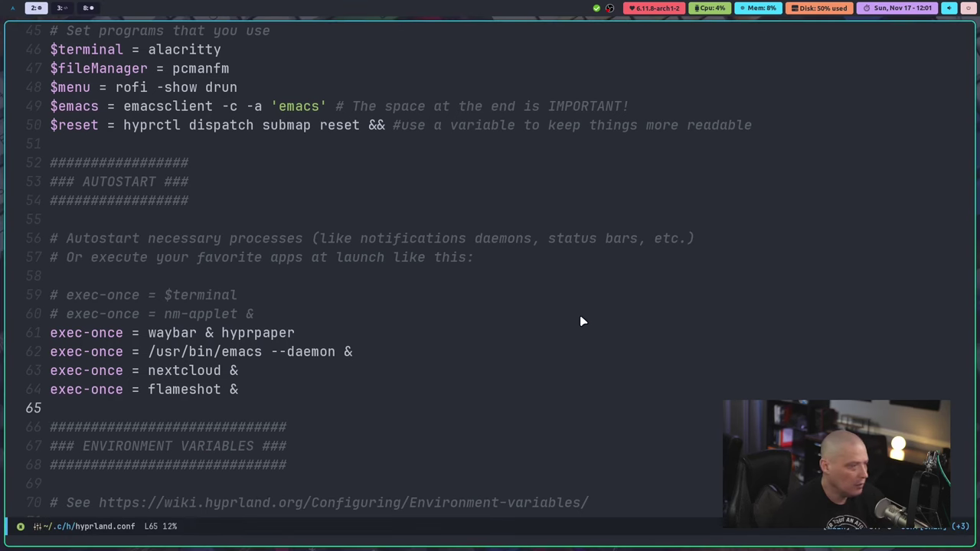
scroll(582, 322, "down", 5)
scroll(582, 322, "down", 2)
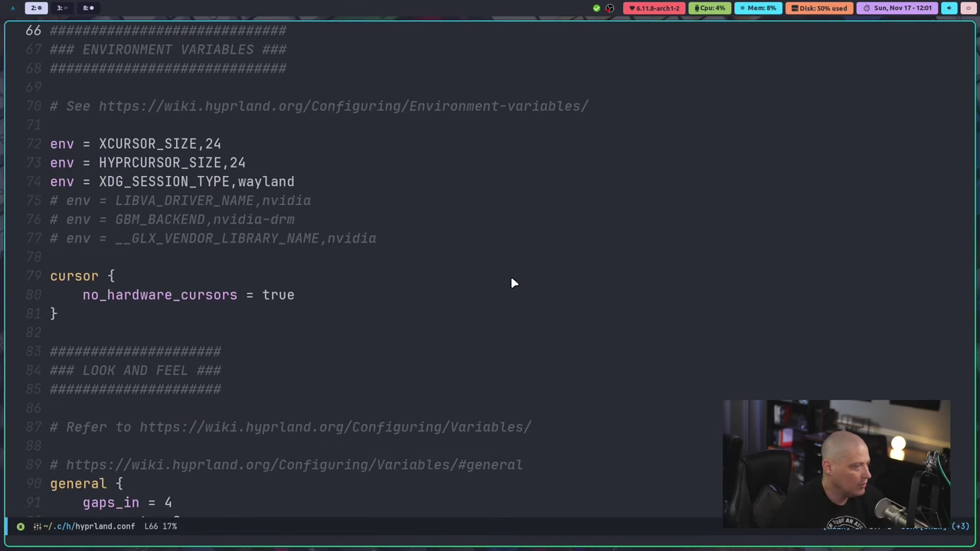
scroll(412, 223, "down", 4)
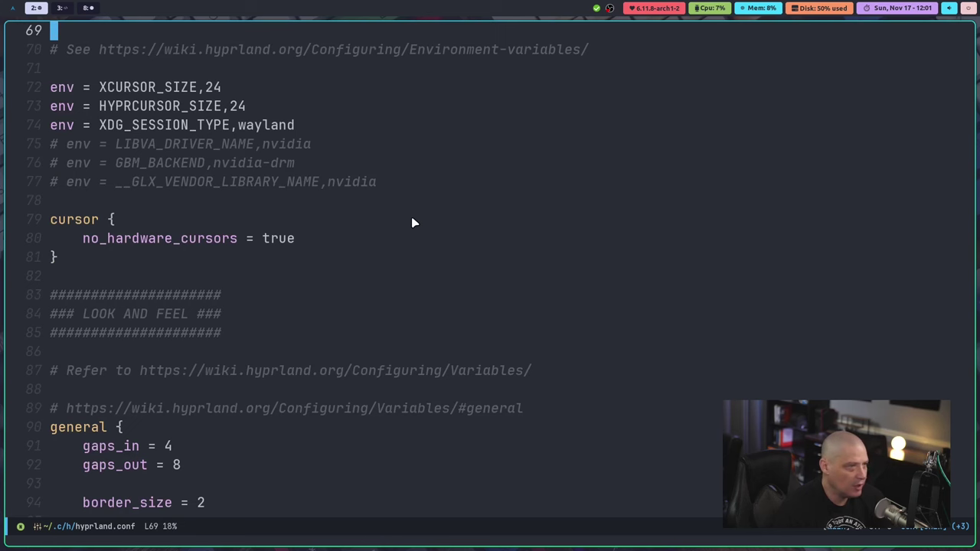
scroll(371, 193, "down", 2)
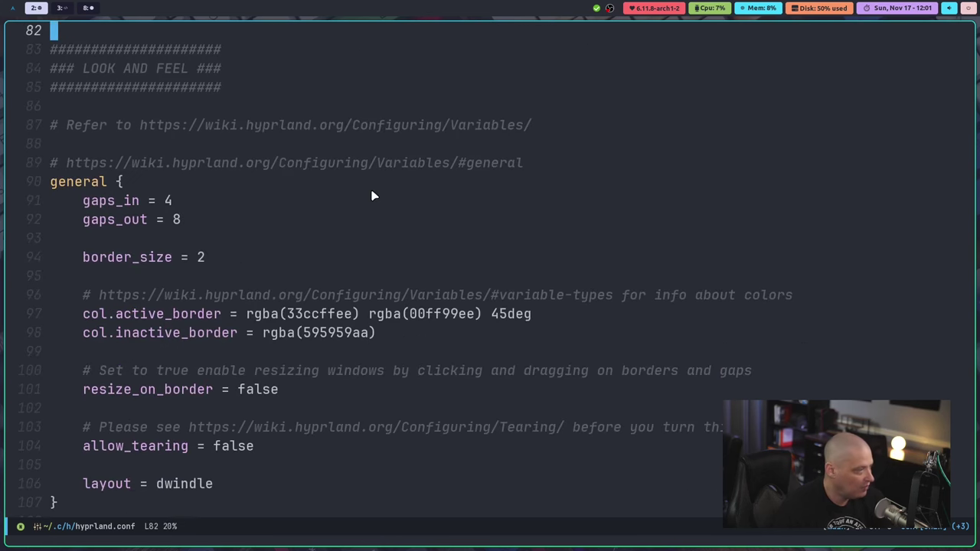
scroll(363, 183, "down", 3)
scroll(363, 180, "down", 3)
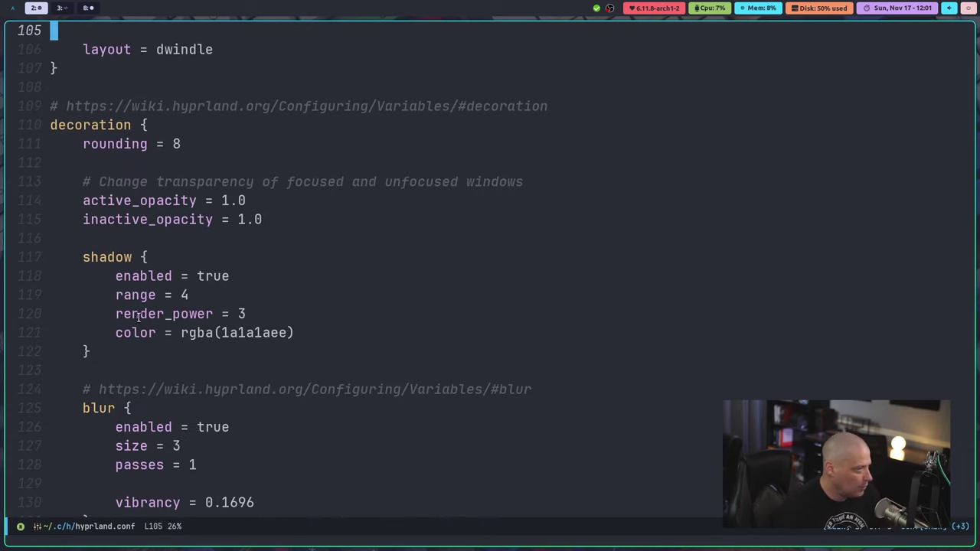
left_click_drag(108, 354, 50, 259)
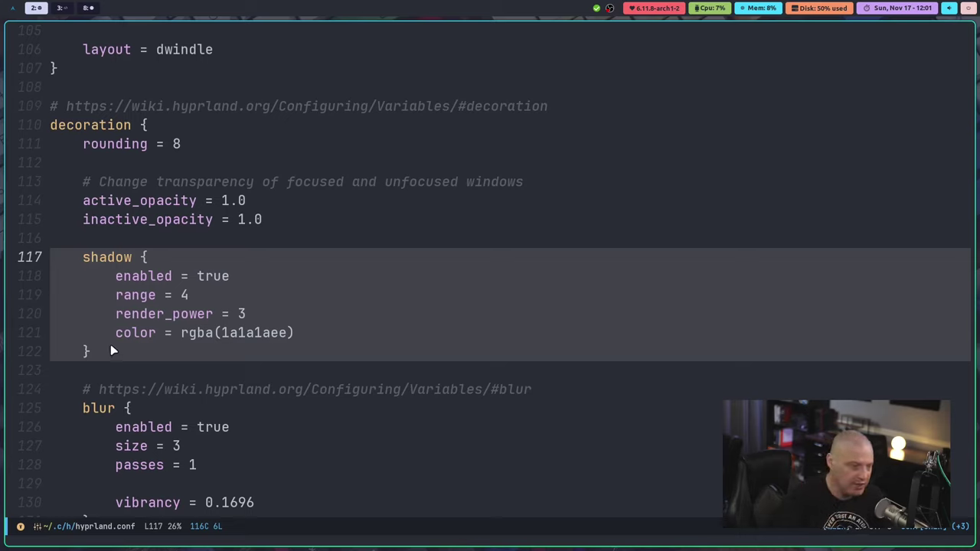
left_click_drag(110, 352, 44, 269)
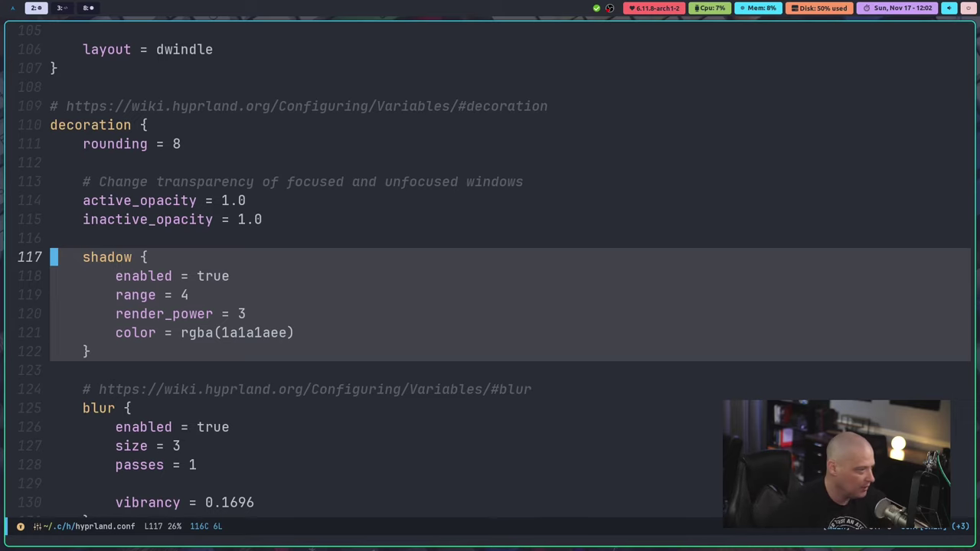
Step: Scroll down hyprland.conf to the dmscripts submap and clear the old selection
scroll(567, 282, "down", 7)
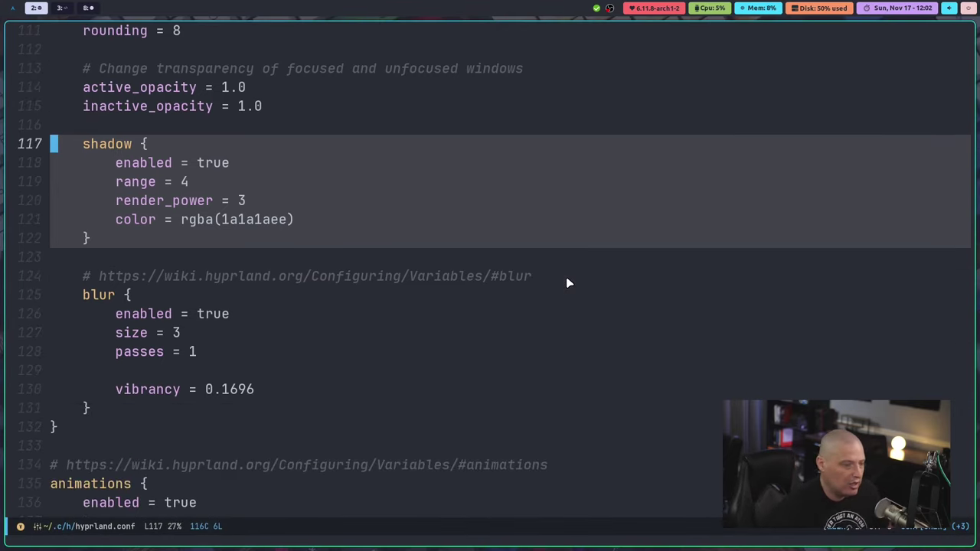
scroll(567, 283, "down", 2)
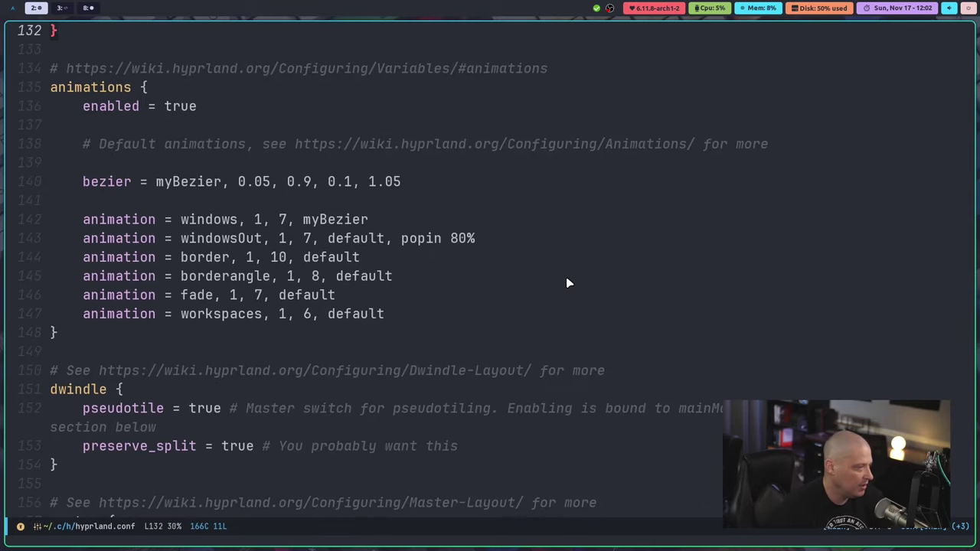
scroll(567, 283, "down", 5)
scroll(566, 284, "down", 7)
scroll(553, 269, "down", 15)
scroll(552, 270, "down", 11)
scroll(534, 398, "up", 7)
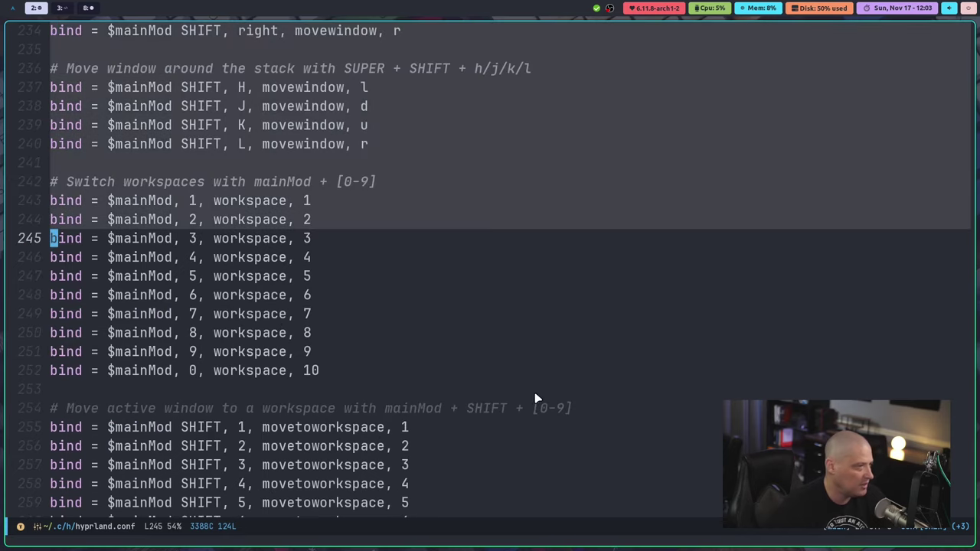
left_click(535, 393)
Step: Highlight the dmscripts keybind block, lines 296-316
scroll(534, 392, "down", 18)
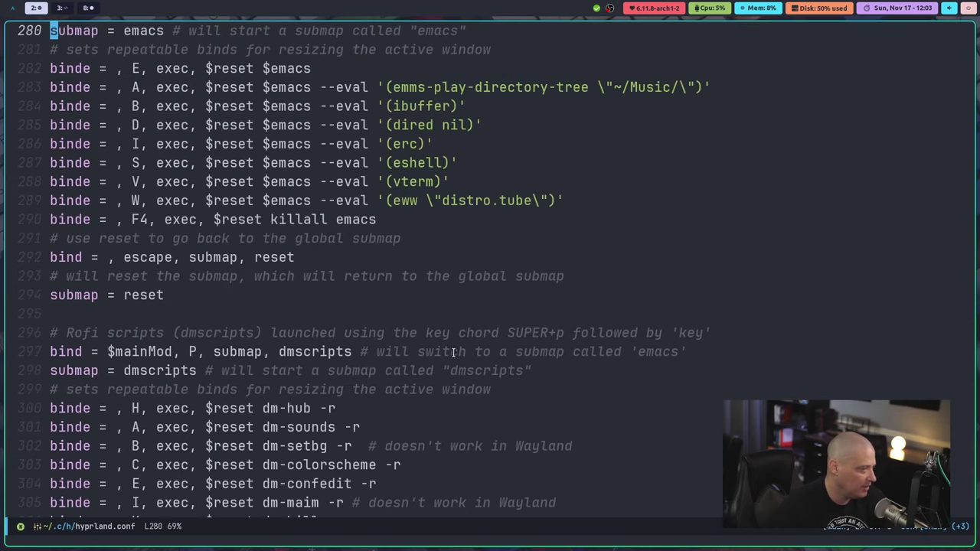
scroll(323, 332, "up", 2)
scroll(368, 427, "down", 5)
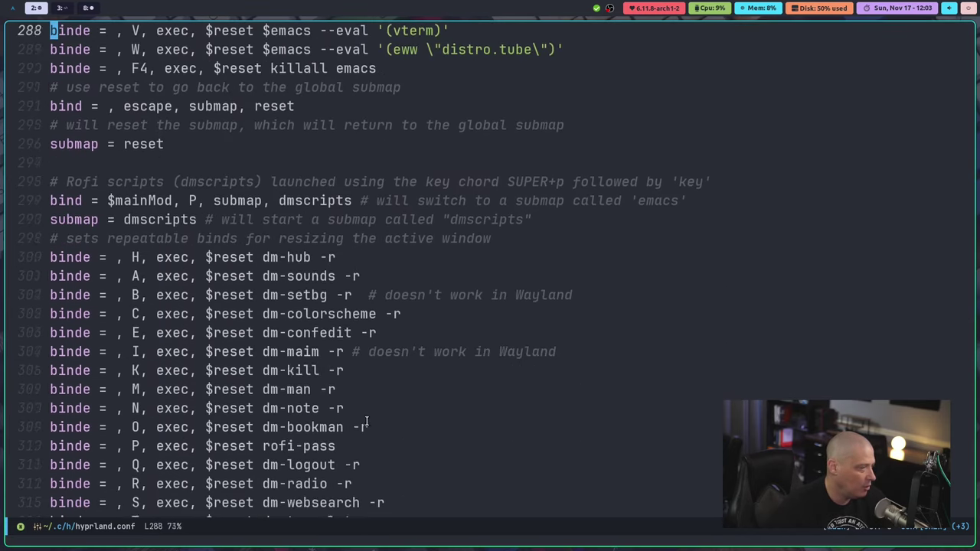
left_click(418, 500)
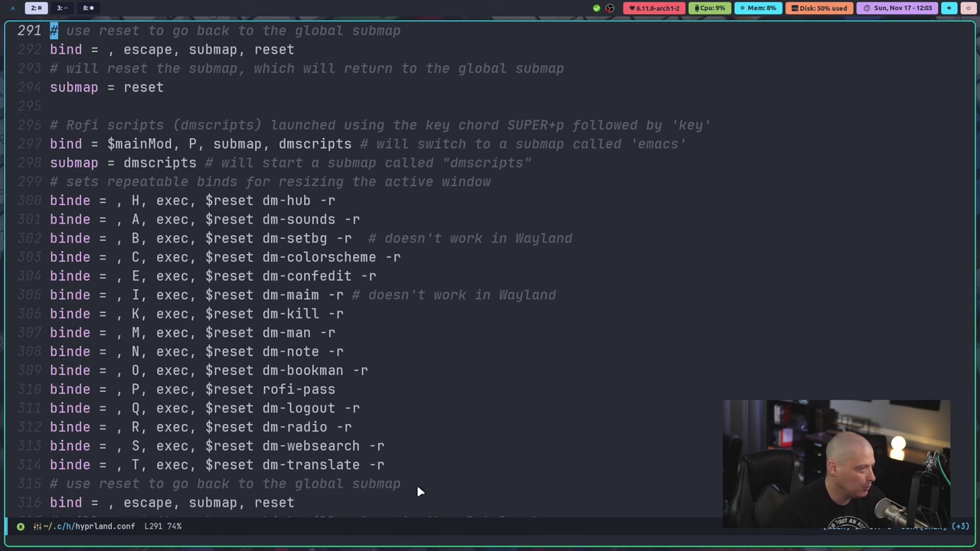
left_click_drag(341, 506, 43, 132)
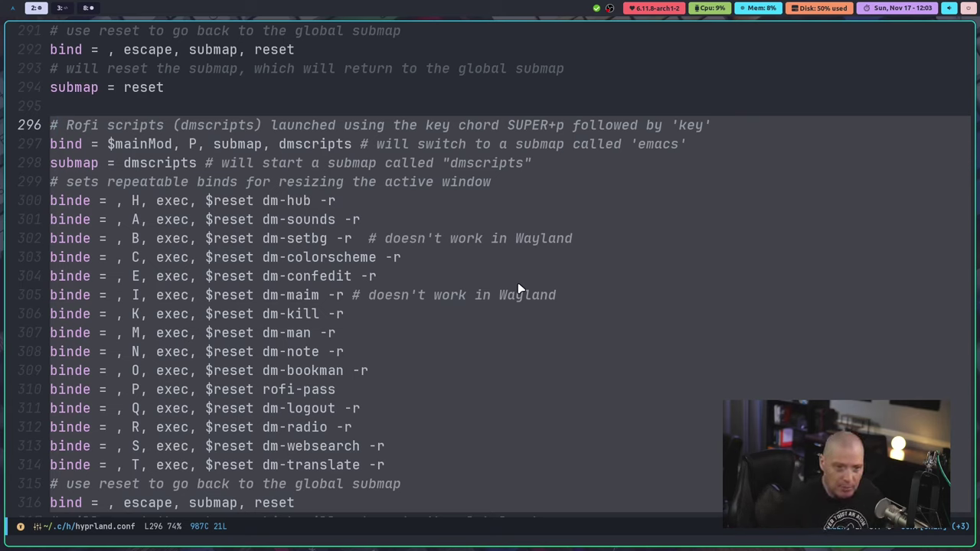
Step: Launch the dm-logout shutdown menu with SUPER+p then Q, and dismiss it
key("super+p")
key("q")
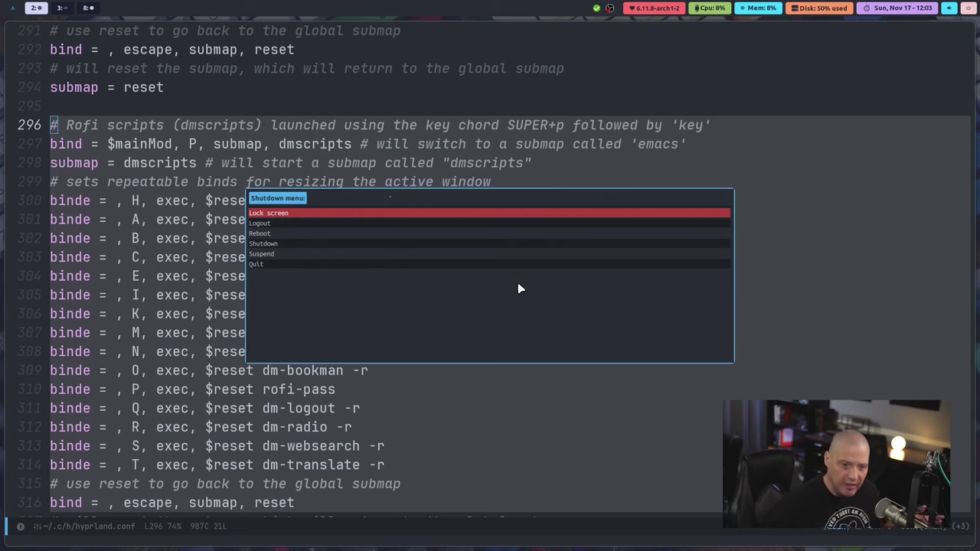
key("Escape")
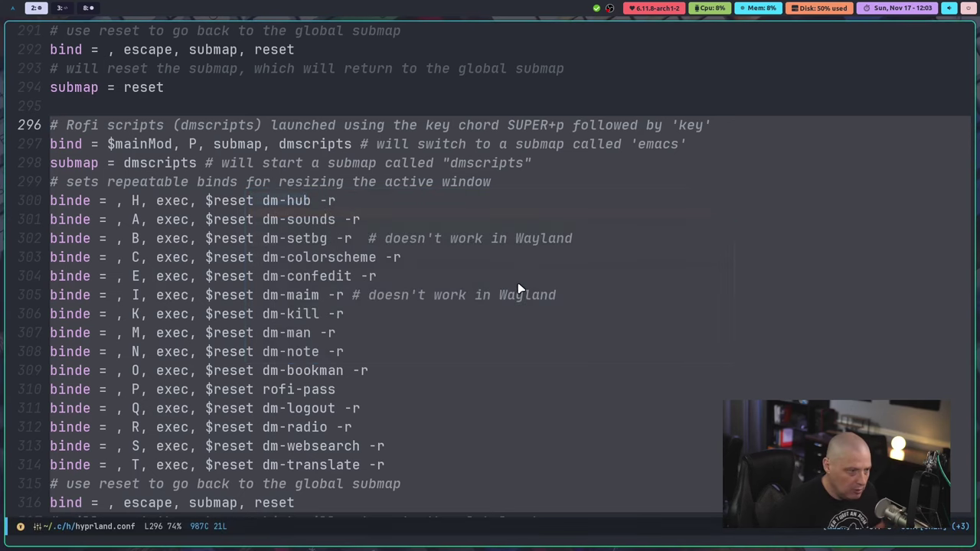
Step: Open a random man page (XvListImageFormats) from the dmscripts man menu, close it, and return to the Emacs submap
key("super+p")
key("m")
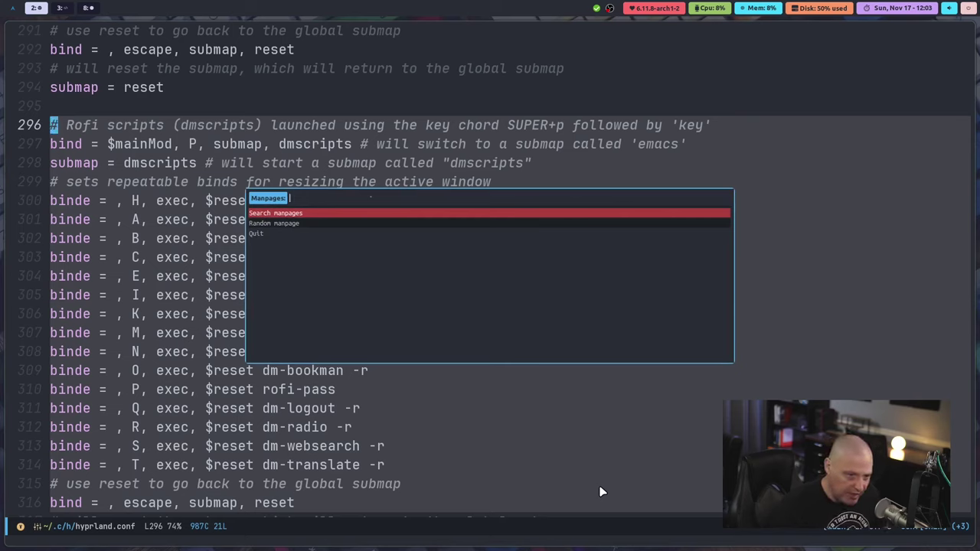
key("Down")
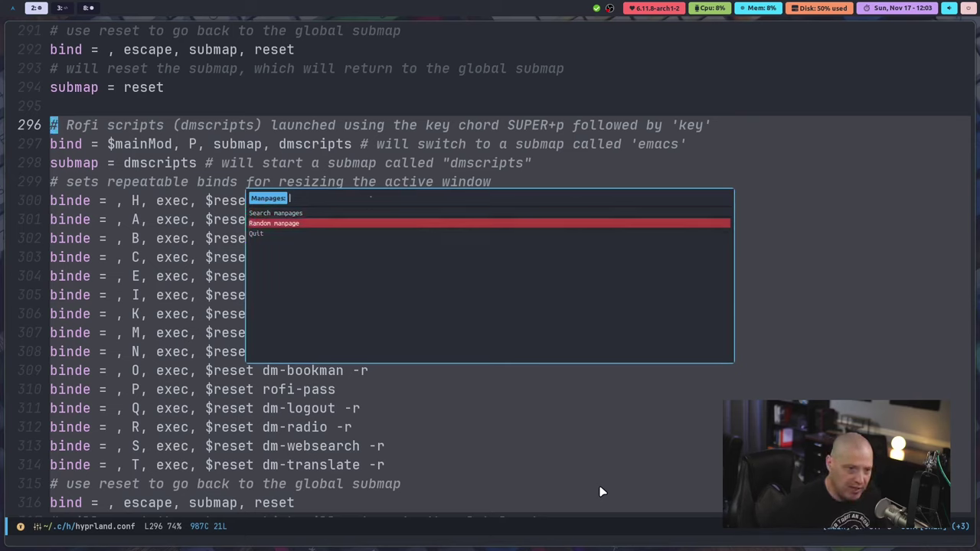
key("Return")
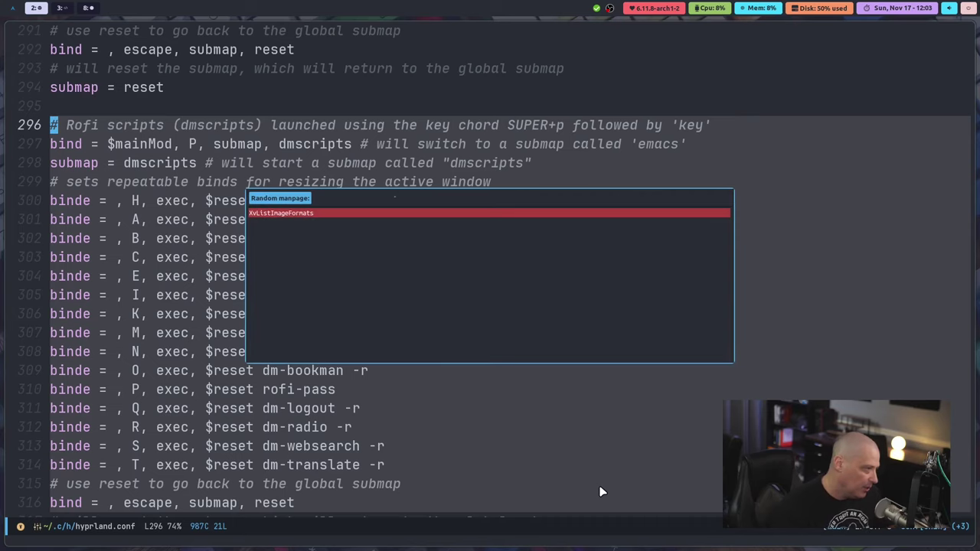
key("Return")
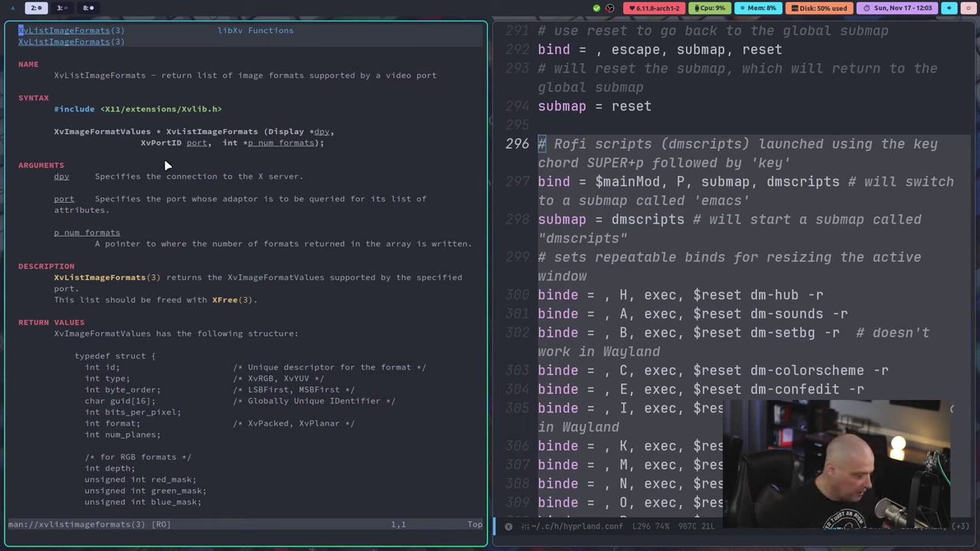
key("q")
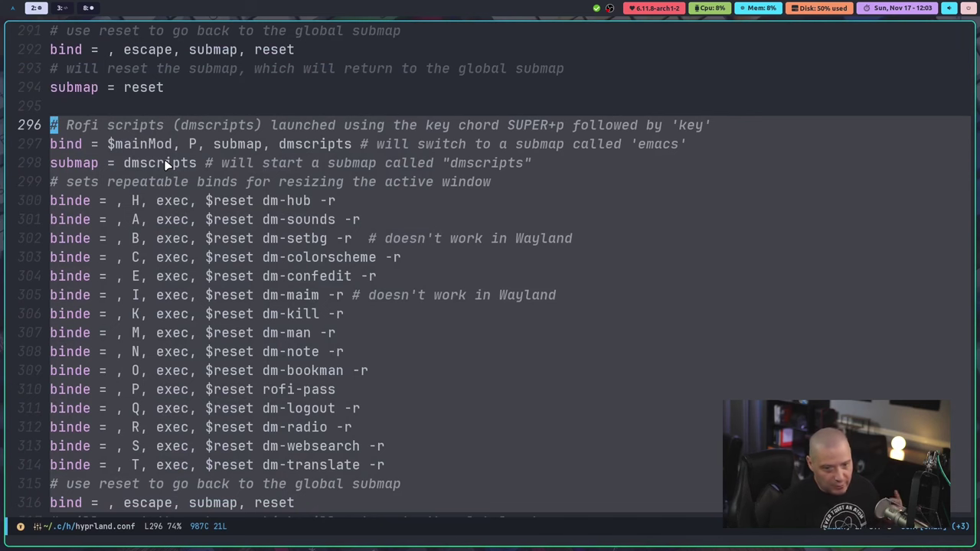
left_click(452, 449)
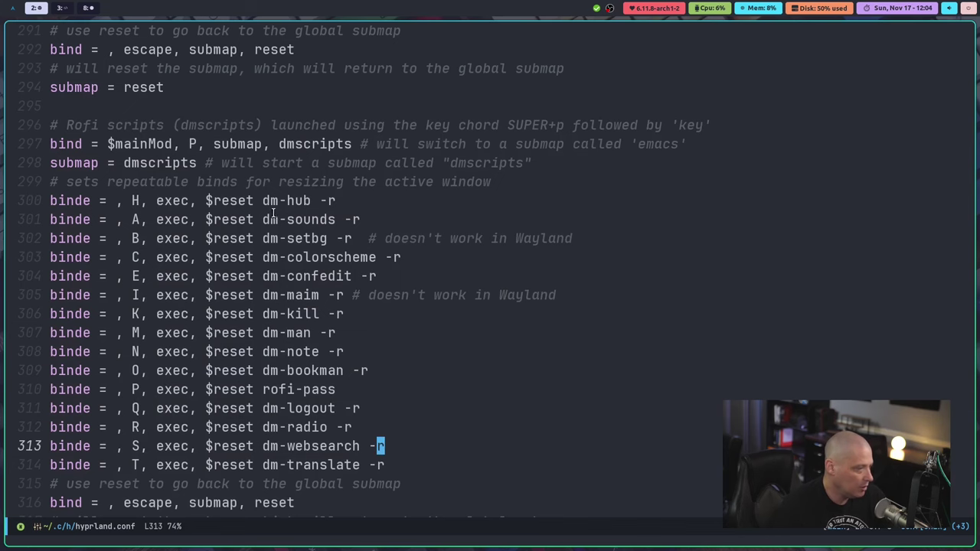
scroll(486, 350, "up", 7)
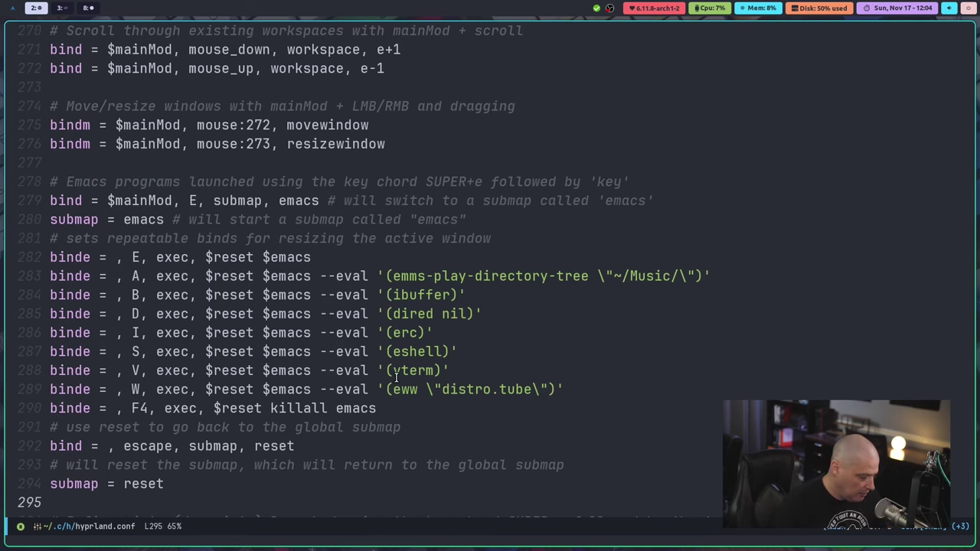
Step: Open ~/.config/waybar/config.jsonc through the find-file prompt
key("space")
type("fr")
type("way")
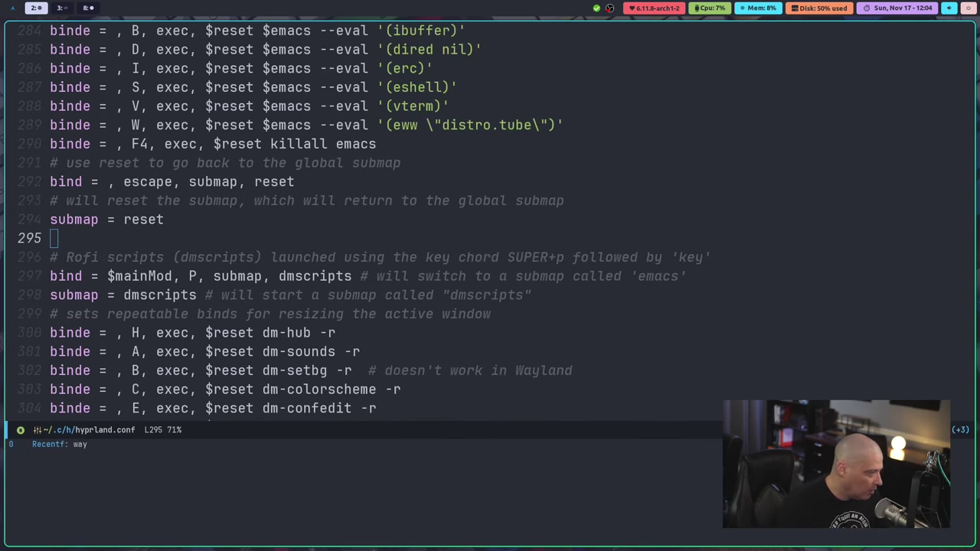
key("Escape")
key("space")
key("f")
key("f")
key("BackSpace")
key("BackSpace")
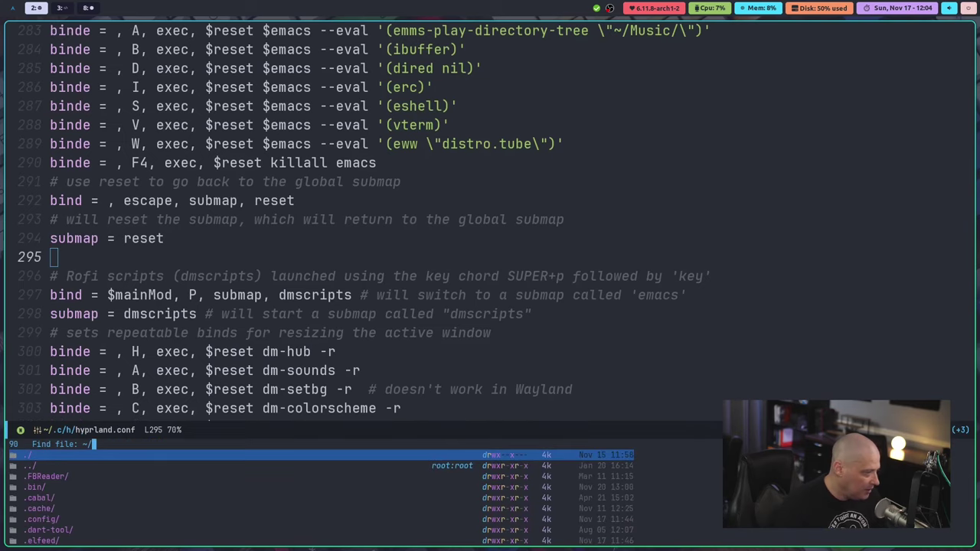
type(".confi")
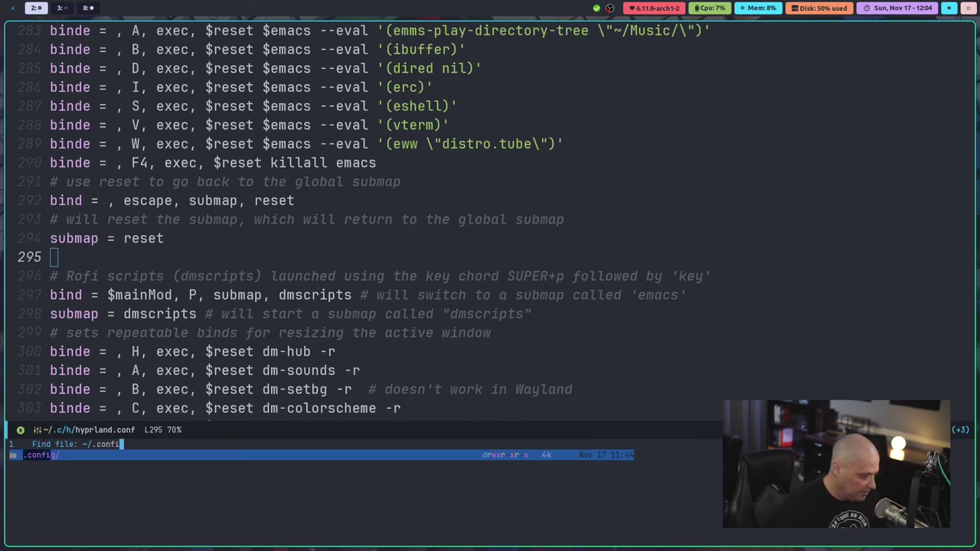
type("g/wayba")
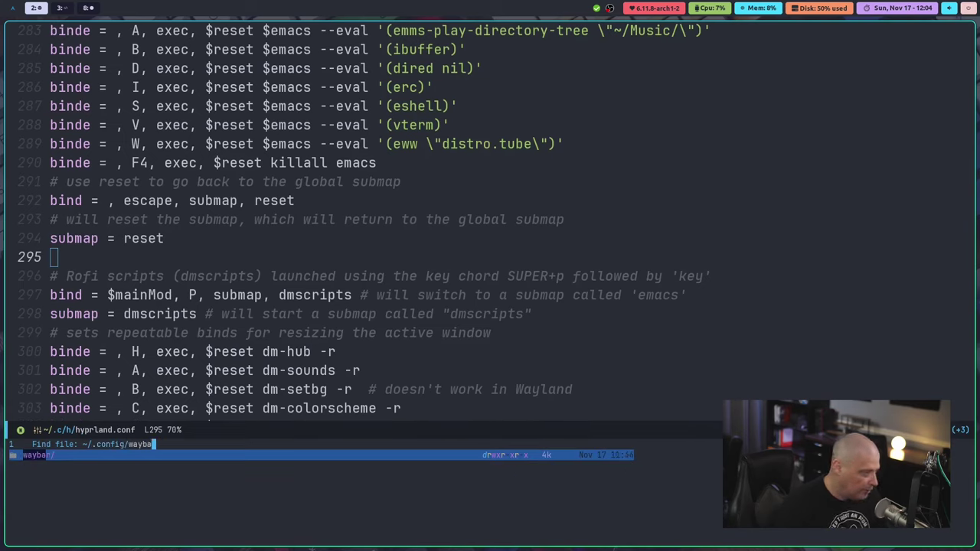
type("r/config.")
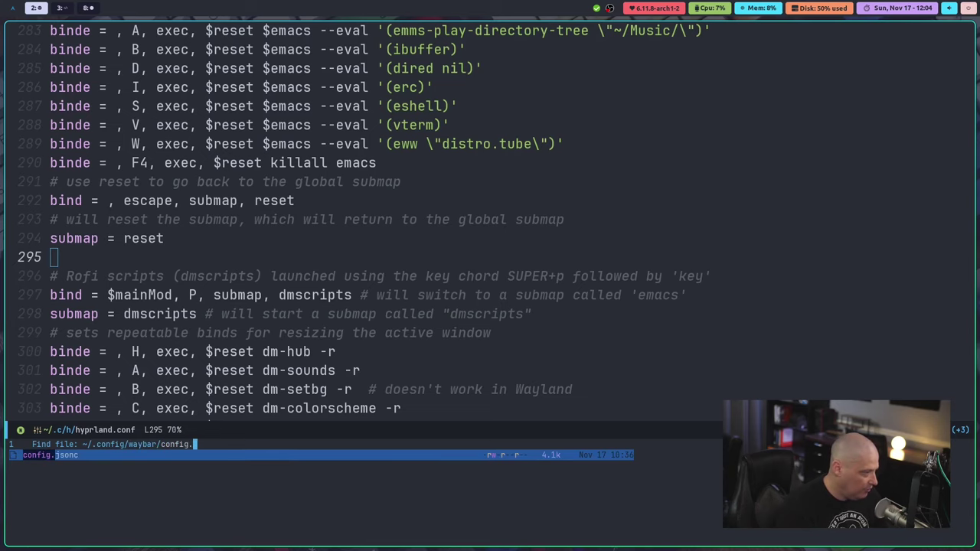
type("jsonc")
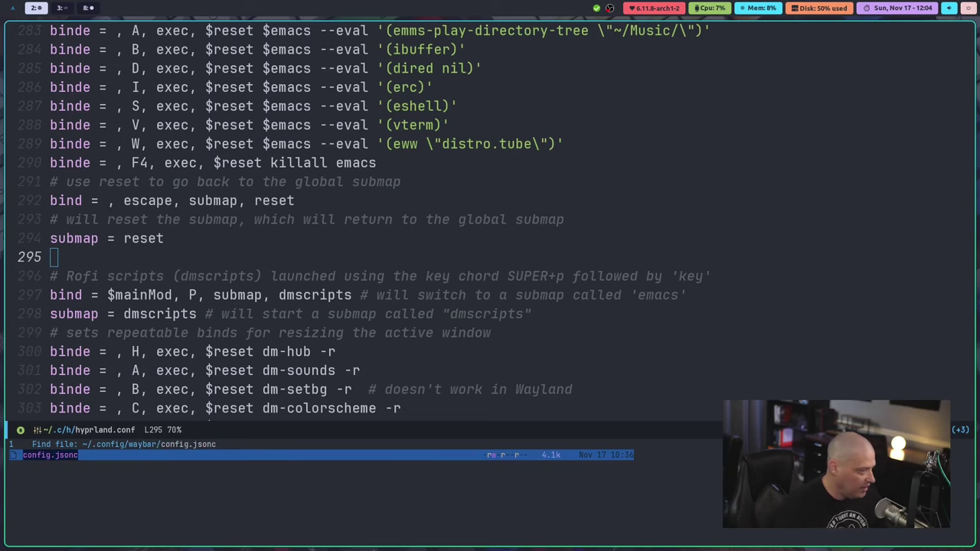
key("Return")
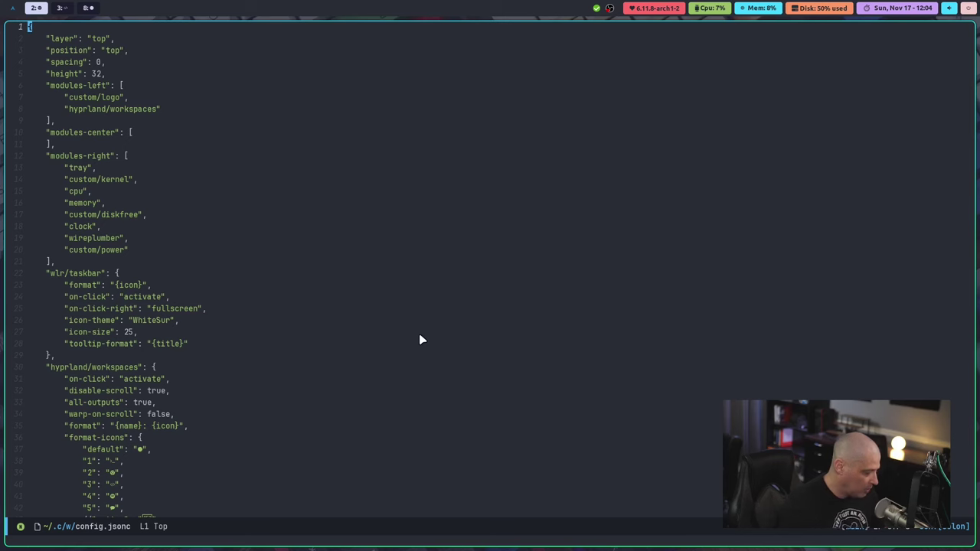
scroll(419, 340, "up", 4, "ctrl")
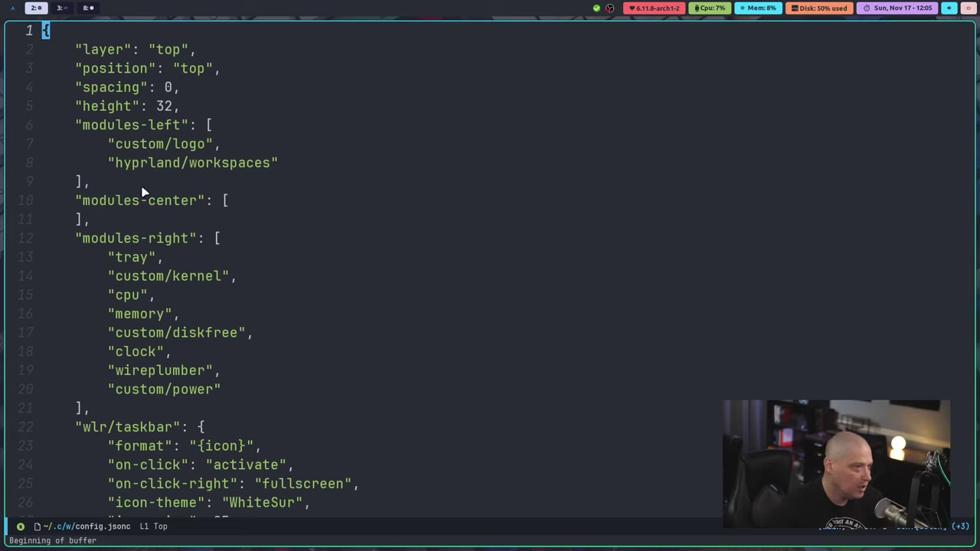
key("super+Return")
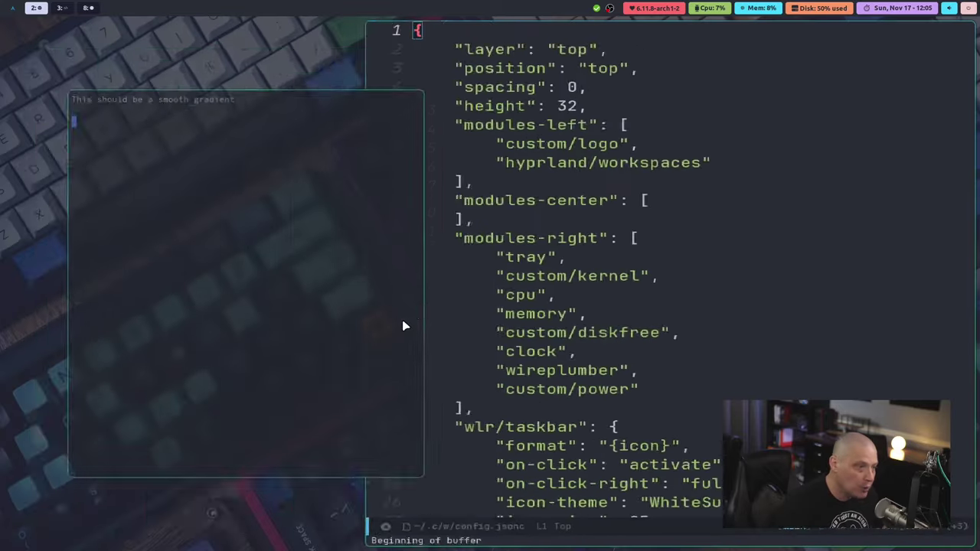
type("ls")
key("Return")
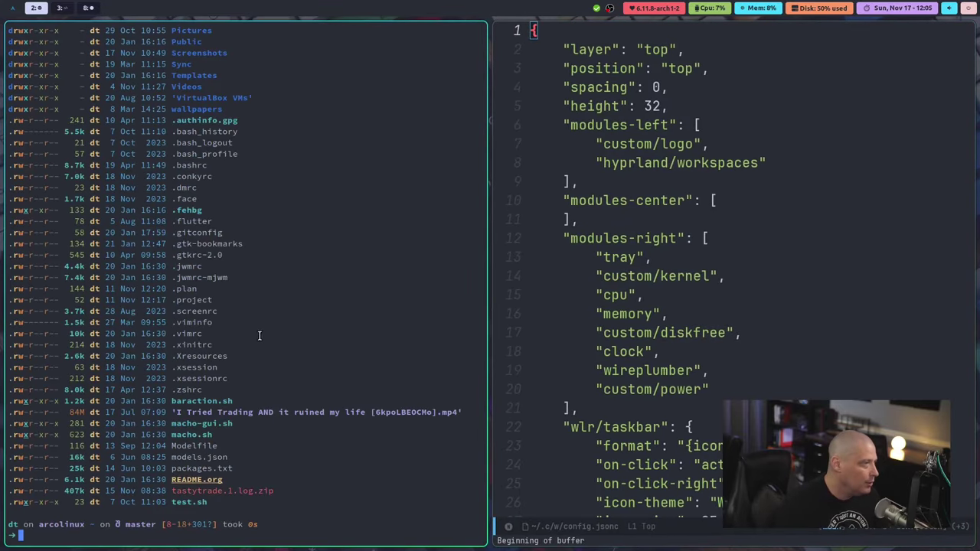
key("super+shift+c")
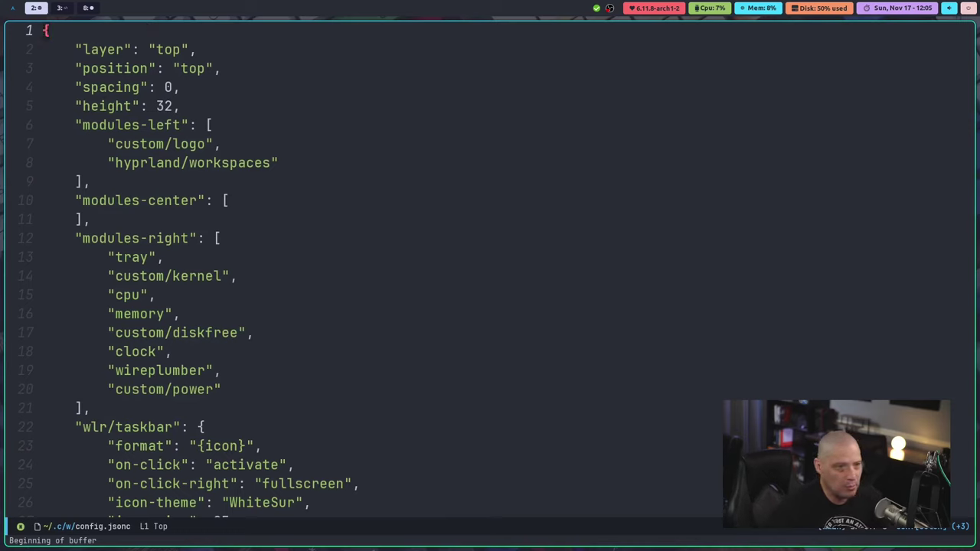
key("super+8")
key("super+2")
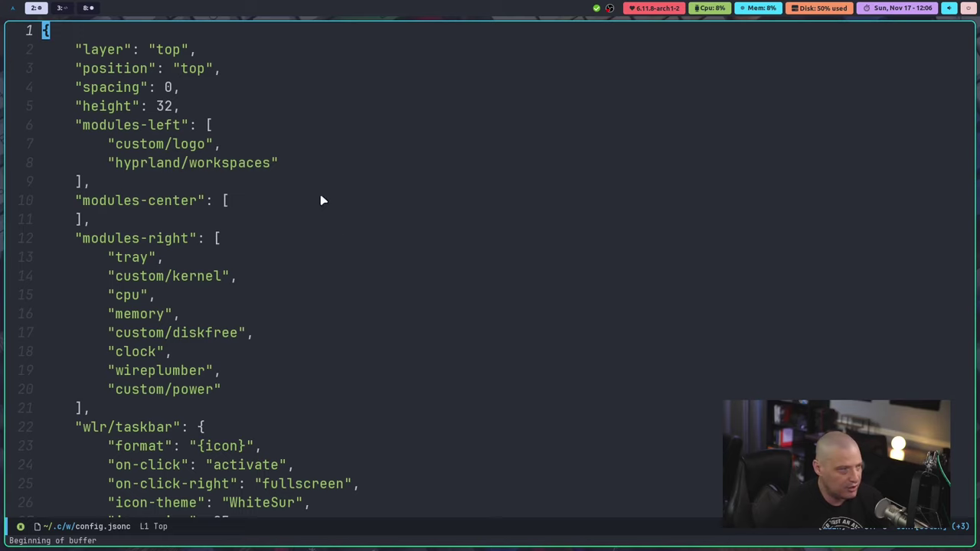
scroll(298, 175, "down", 1)
scroll(281, 171, "up", 1)
left_click(207, 124)
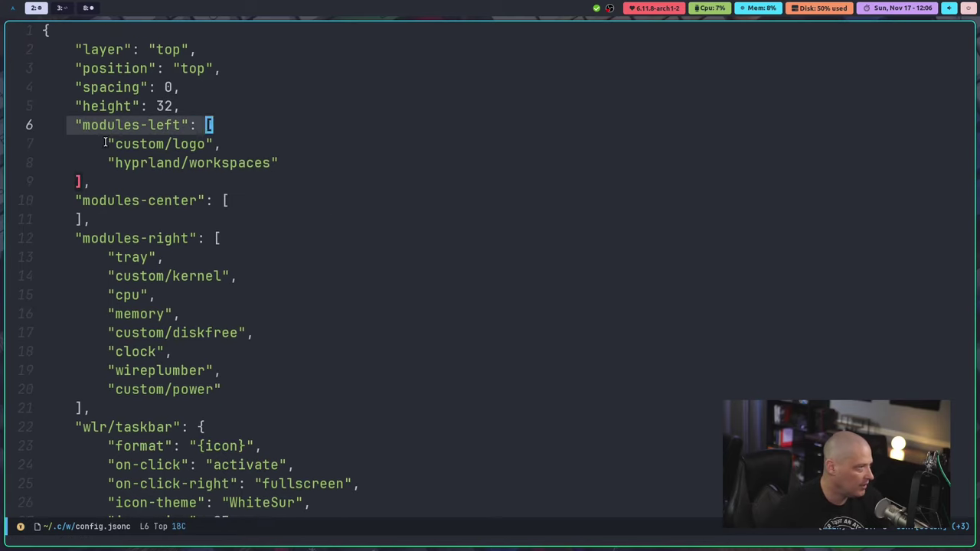
key("j")
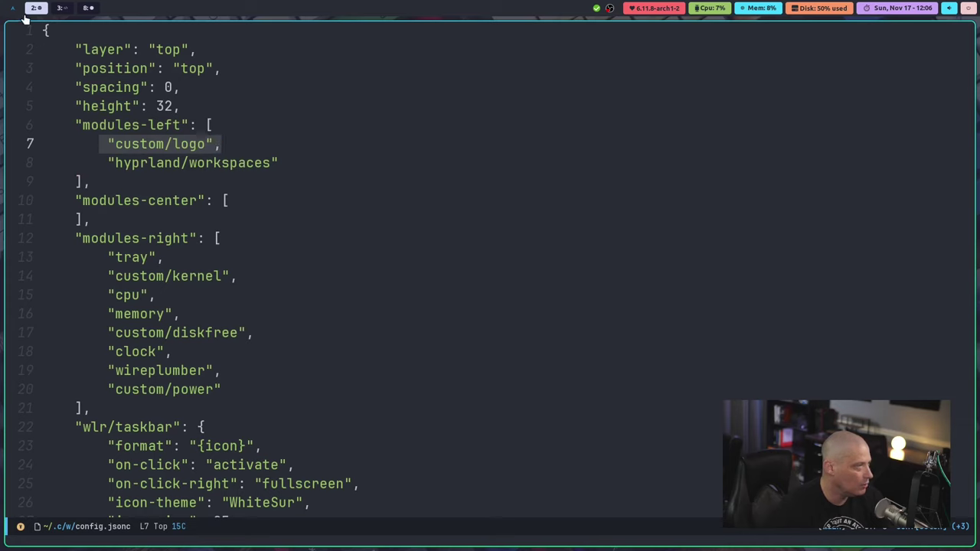
left_click(136, 167)
left_click_drag(111, 161, 271, 160)
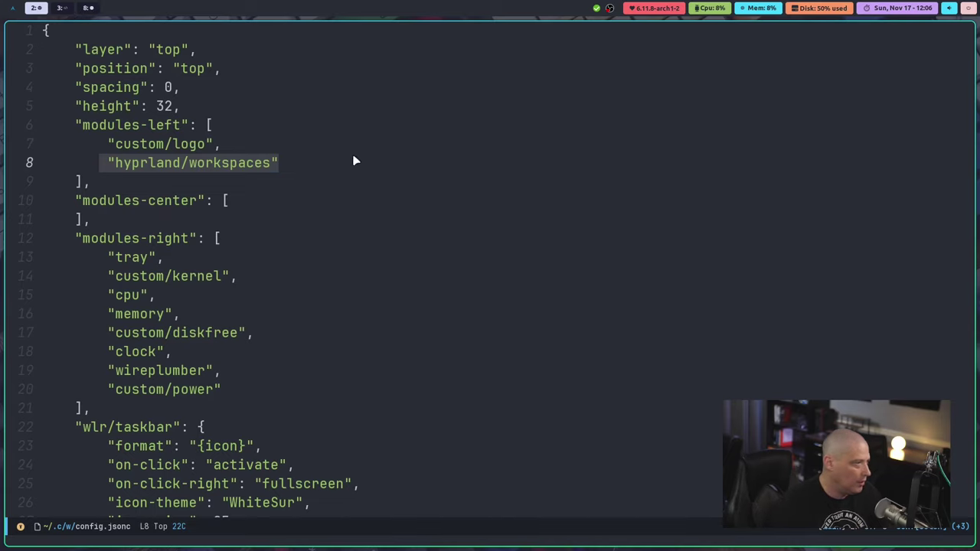
left_click_drag(77, 198, 227, 219)
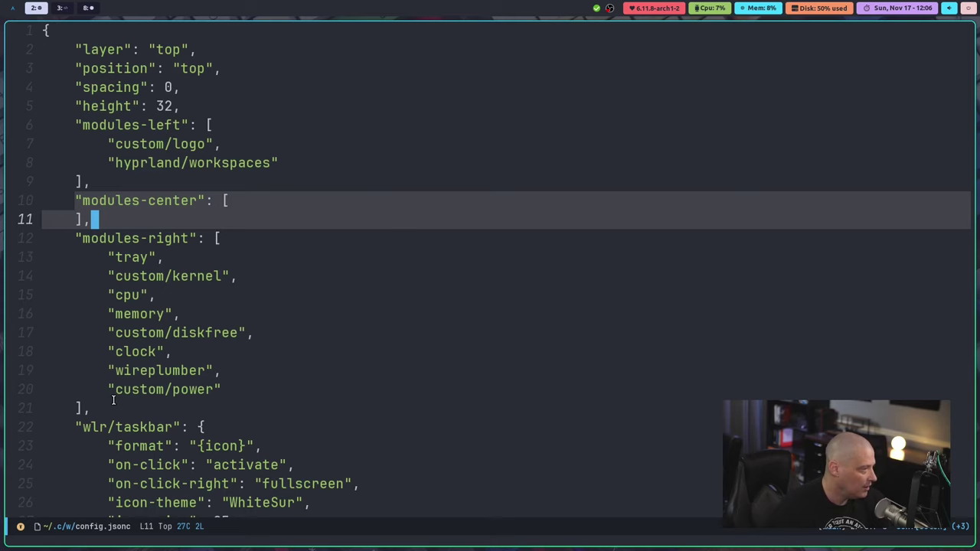
left_click_drag(113, 408, 53, 241)
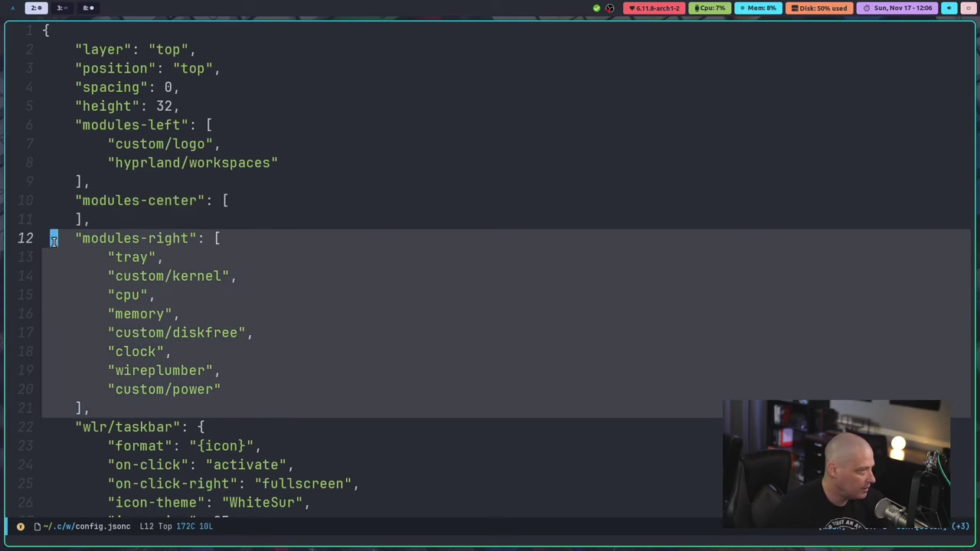
left_click(968, 11)
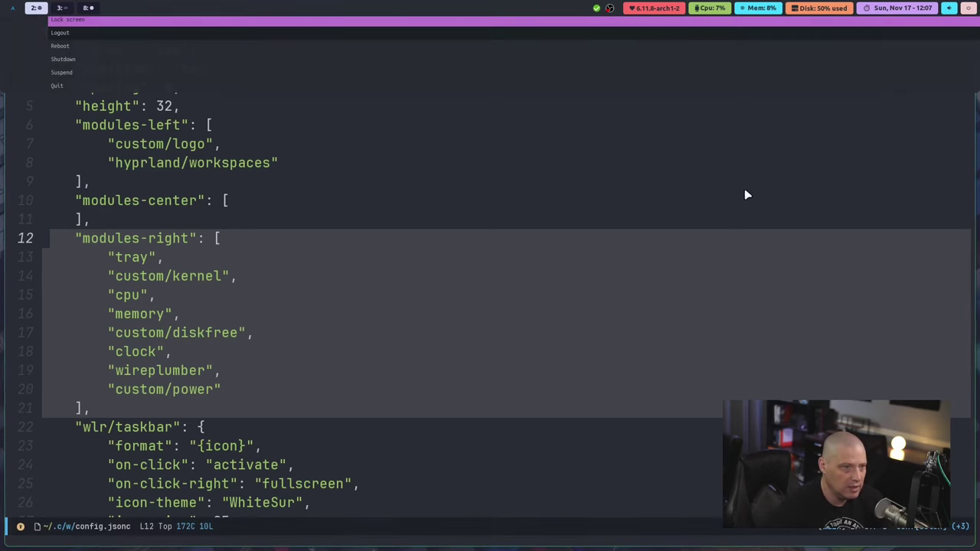
left_click(531, 248)
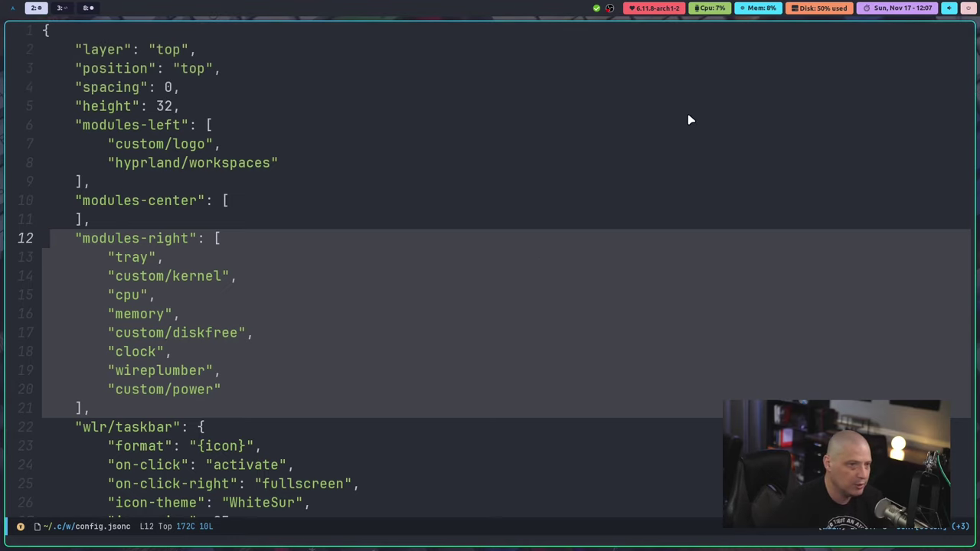
left_click(423, 228)
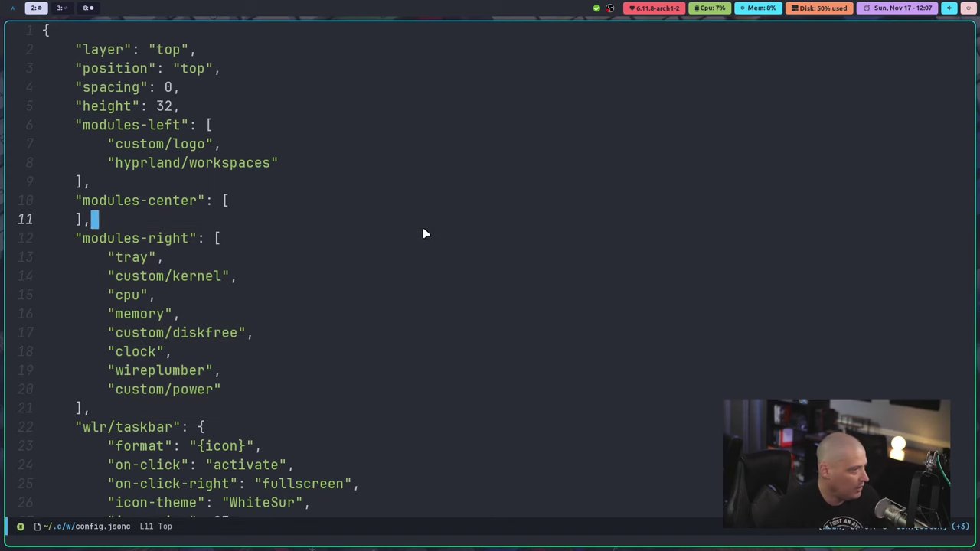
Step: Scroll to the end of config.jsonc and highlight the custom/kernel, custom/diskfree and custom/power blocks
scroll(423, 227, "down", 5)
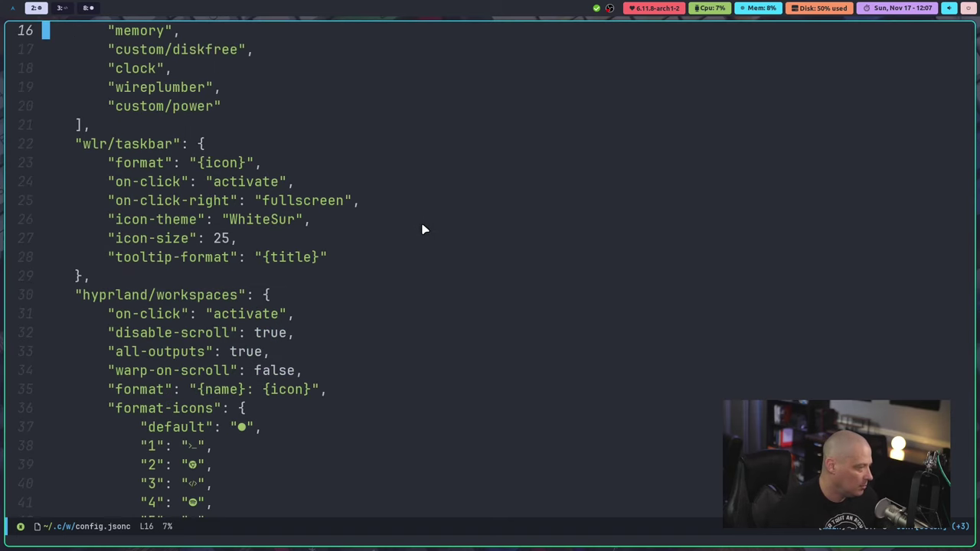
scroll(423, 228, "down", 20)
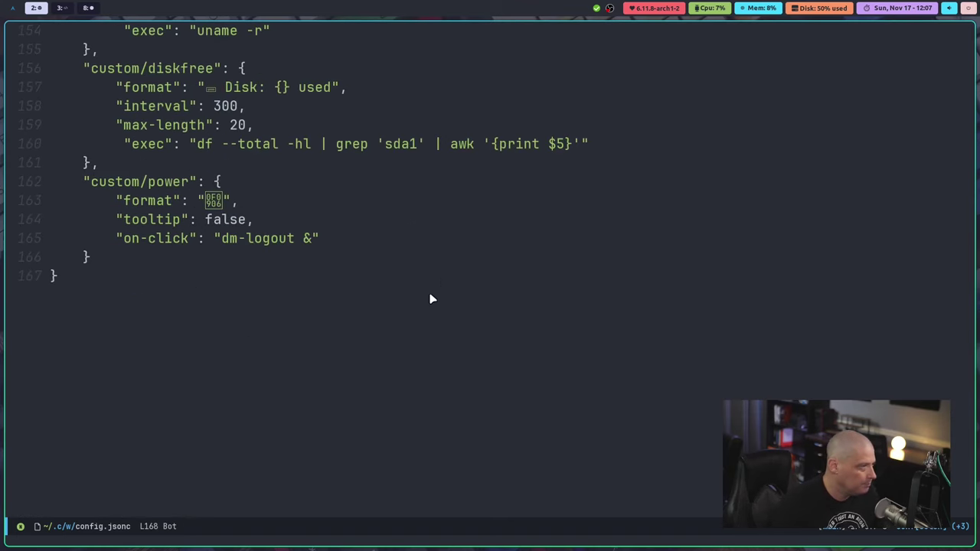
scroll(326, 314, "up", 5)
scroll(304, 281, "down", 2)
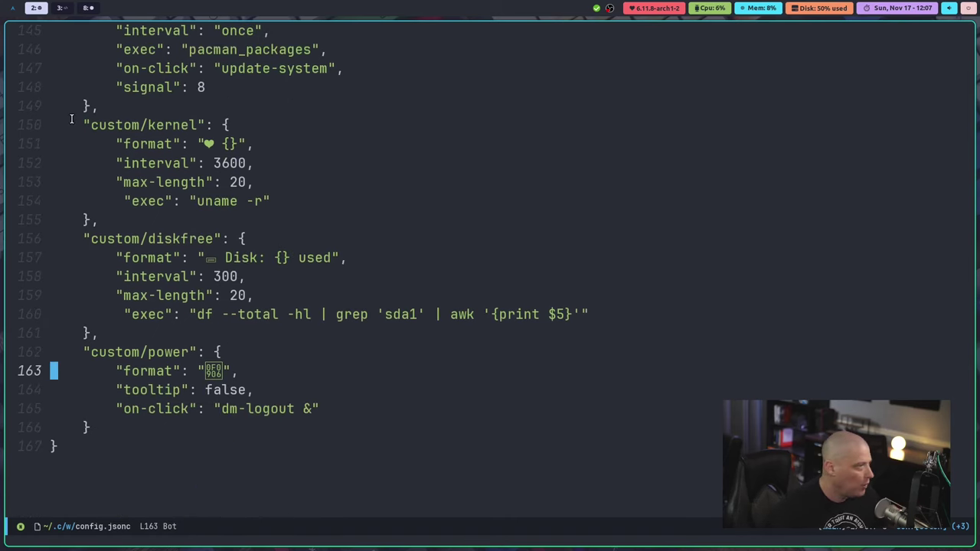
double_click(208, 143)
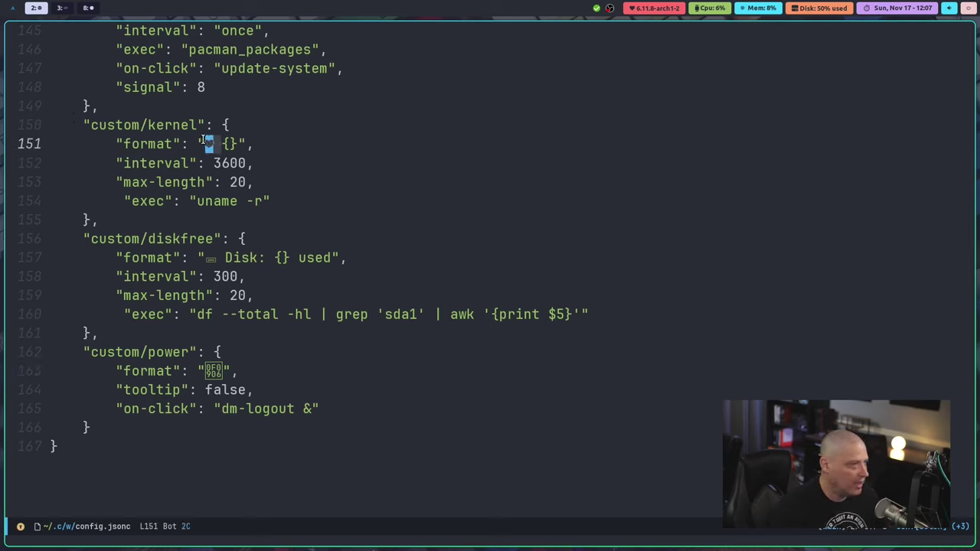
left_click_drag(197, 201, 268, 200)
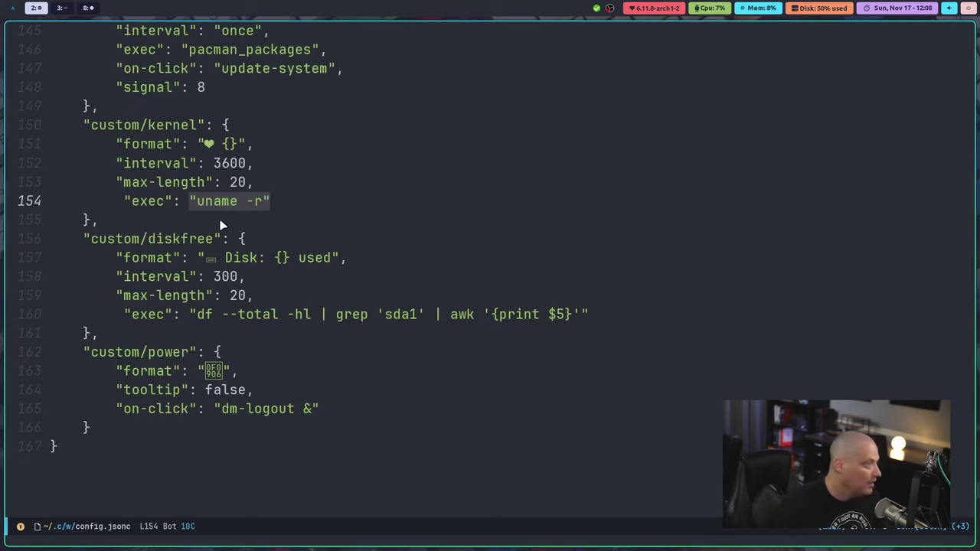
left_click(167, 227)
left_click_drag(133, 228, 51, 126)
left_click_drag(141, 337, 62, 238)
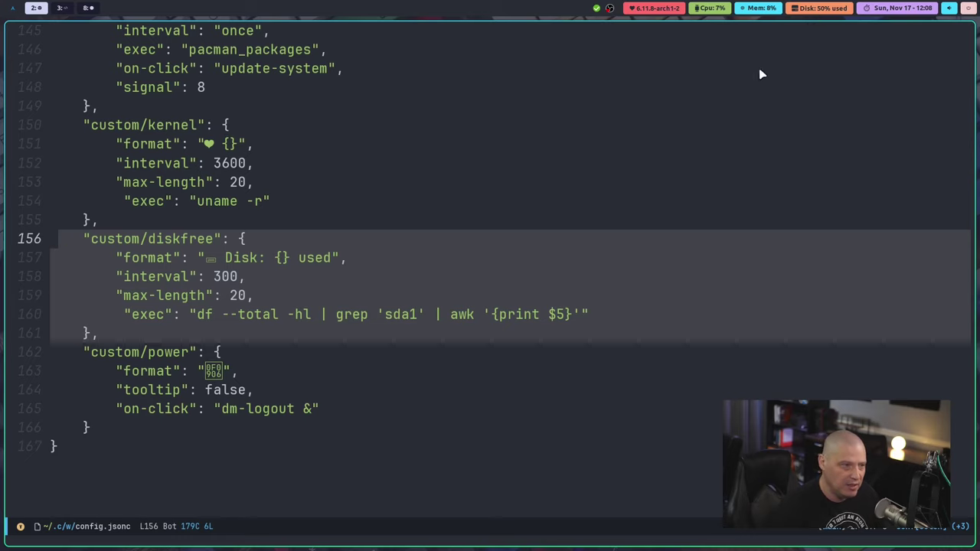
left_click(183, 346)
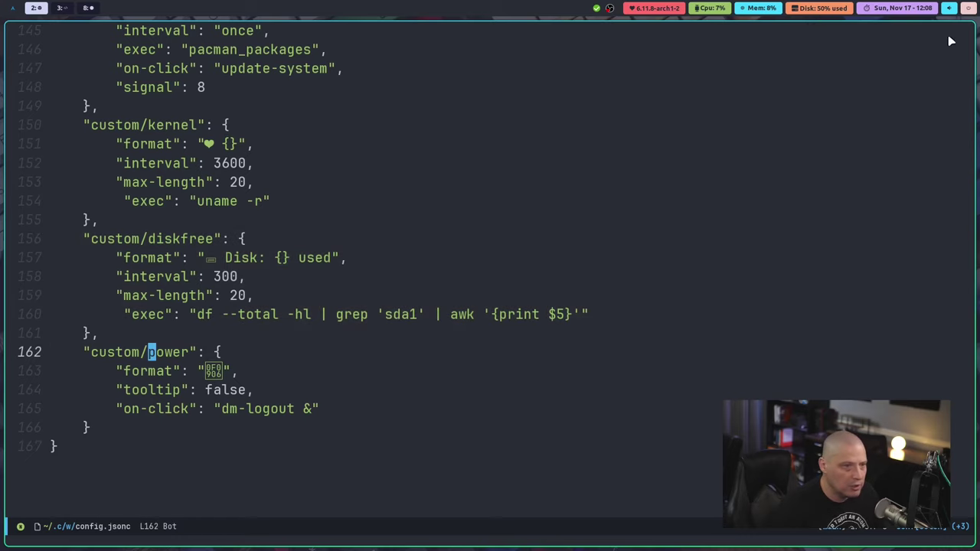
double_click(213, 371)
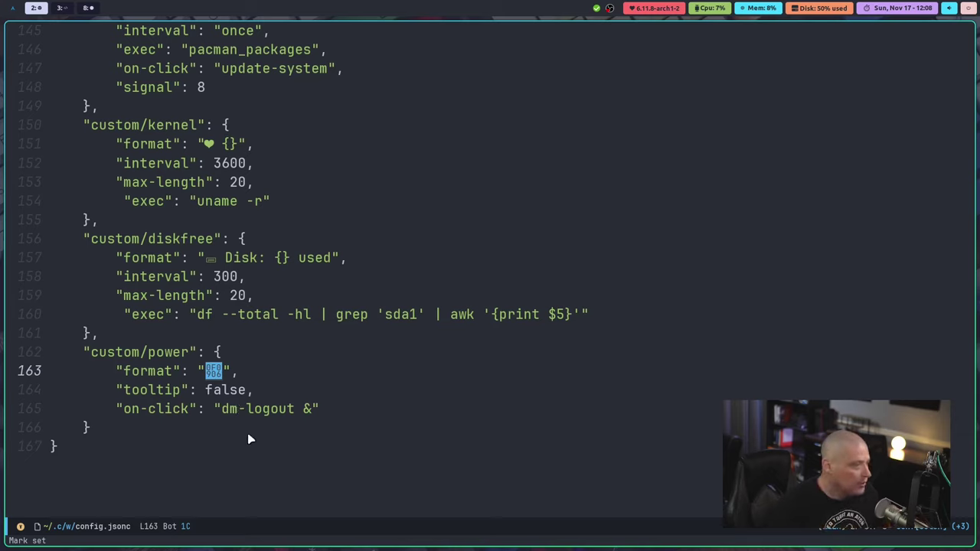
Step: Change the power module's on-click to "dm-logout -r &" and save config.jsonc with :w
left_click(295, 403)
type("a ")
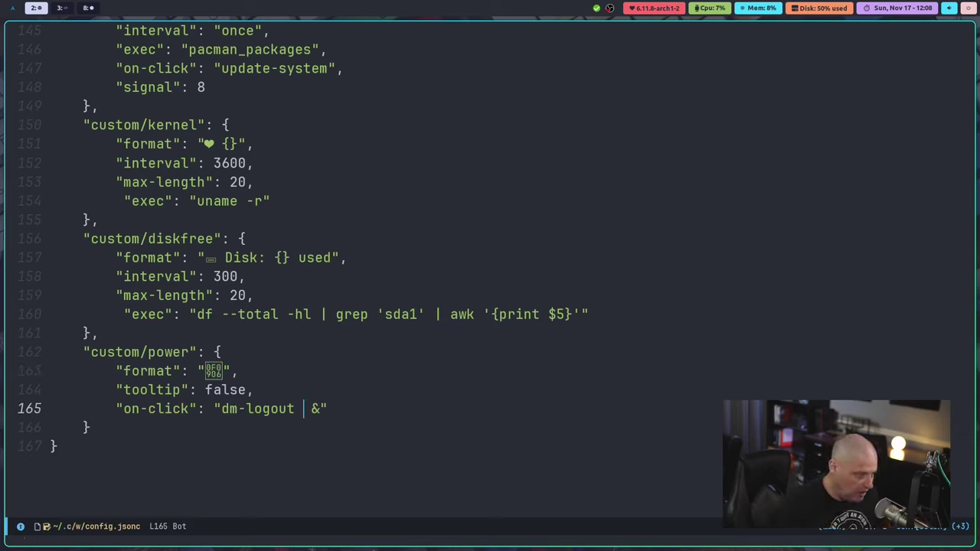
type("-r")
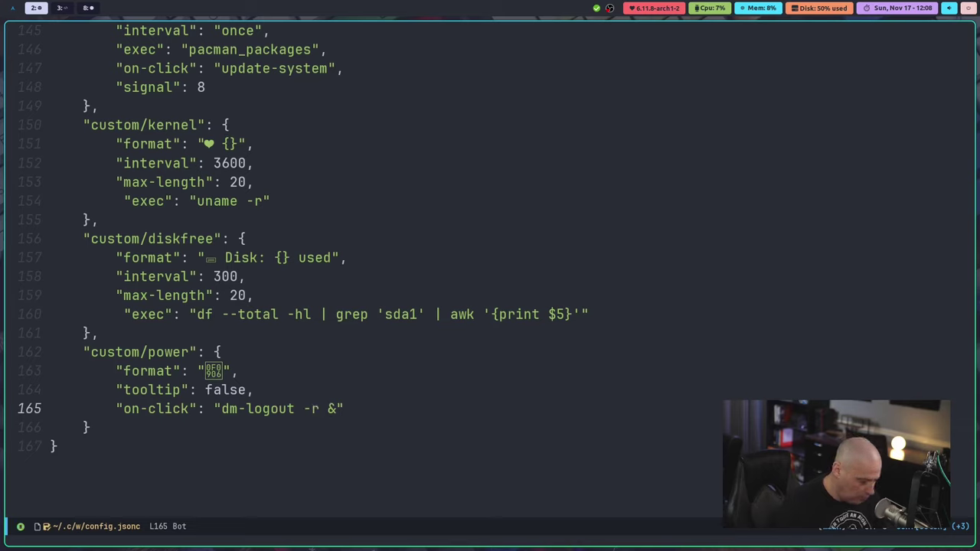
key("Escape")
type(":w")
key("Return")
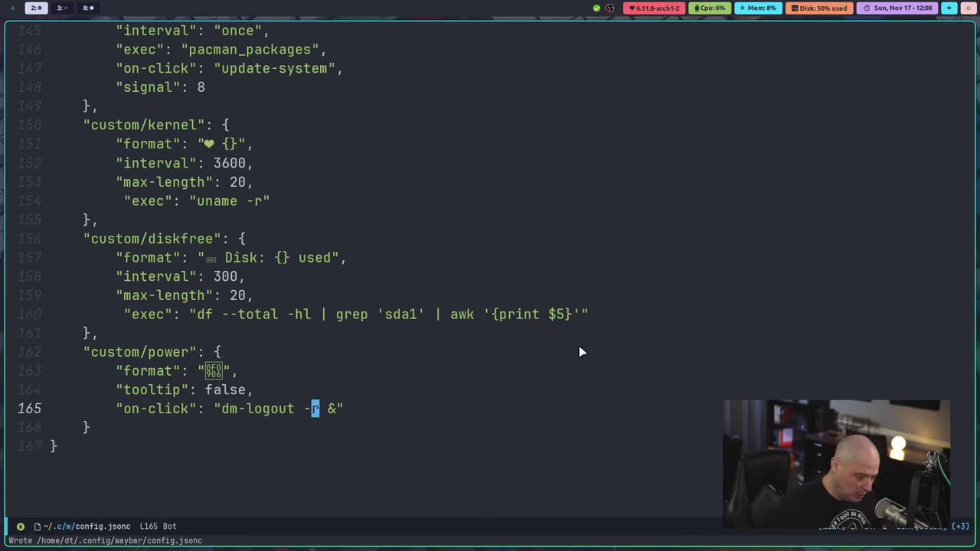
Step: Test the shutdown menu with SUPER+p then Q, and dismiss it
key("super+p")
key("q")
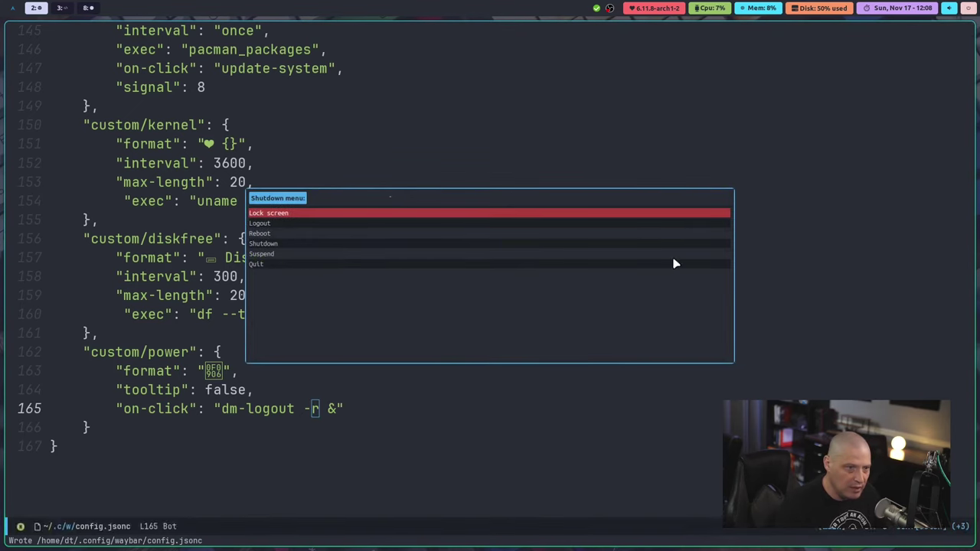
key("Escape")
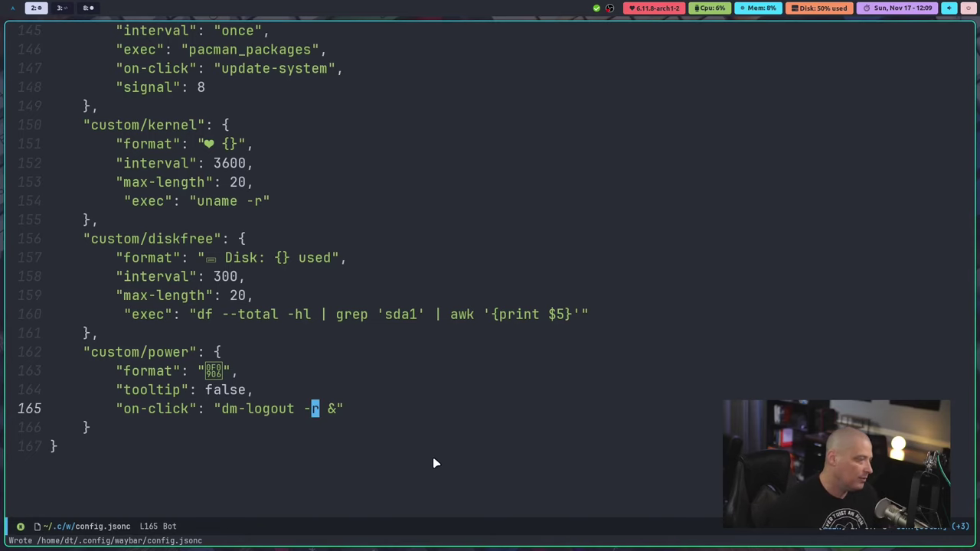
Step: Bring up the file list for ~/.config/waybar and move to style.css
scroll(391, 440, "up", 4)
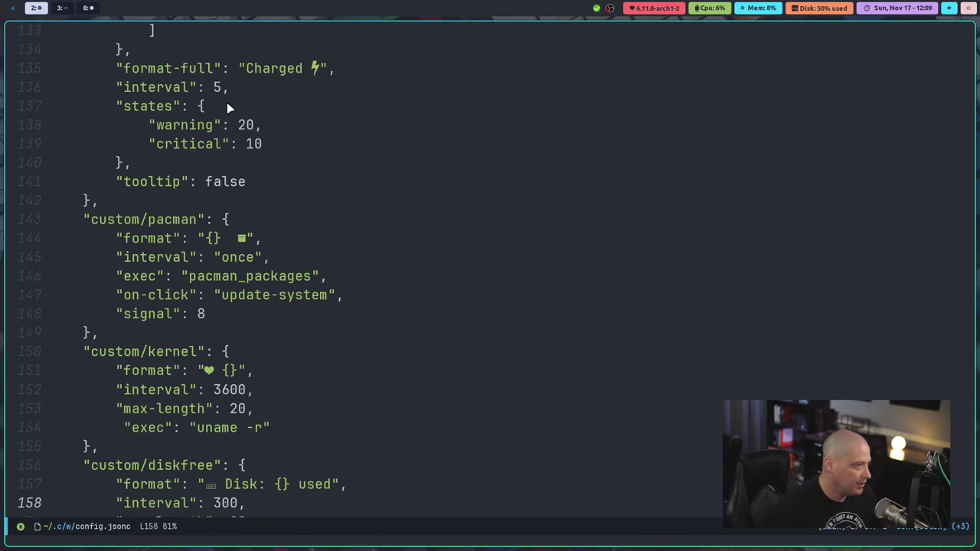
scroll(370, 289, "down", 5)
key("space")
key("period")
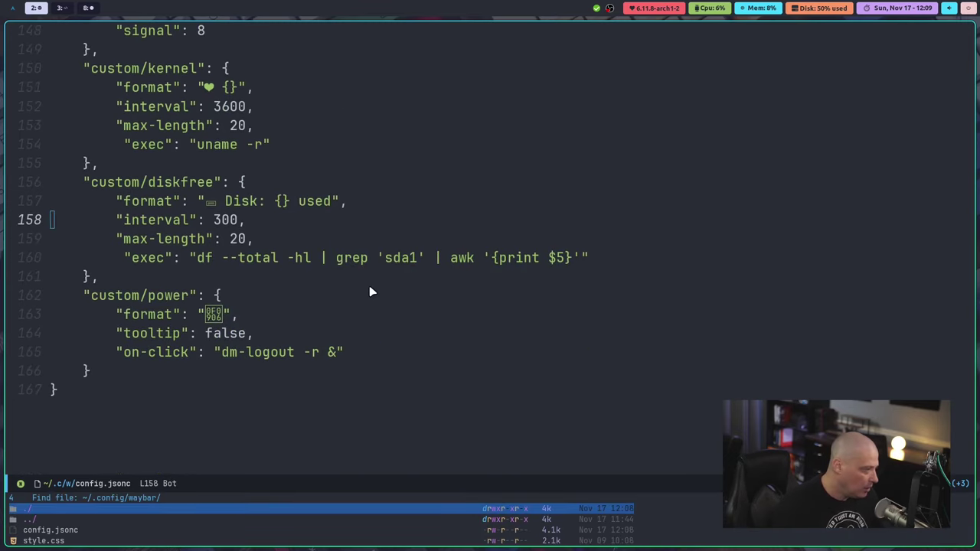
key("Down")
key("Down")
key("Down")
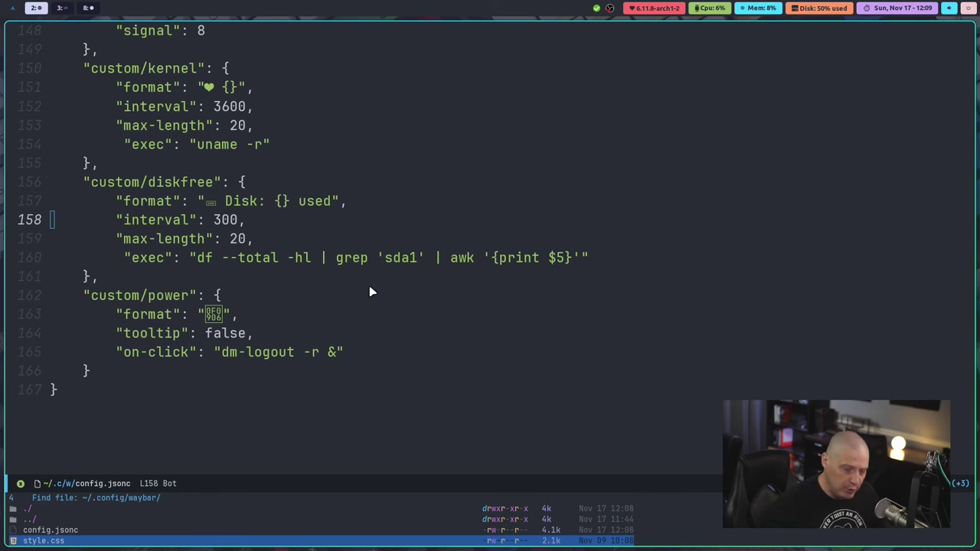
Step: Open style.css, enlarge its text, and highlight the #282c34 background colour
key("Return")
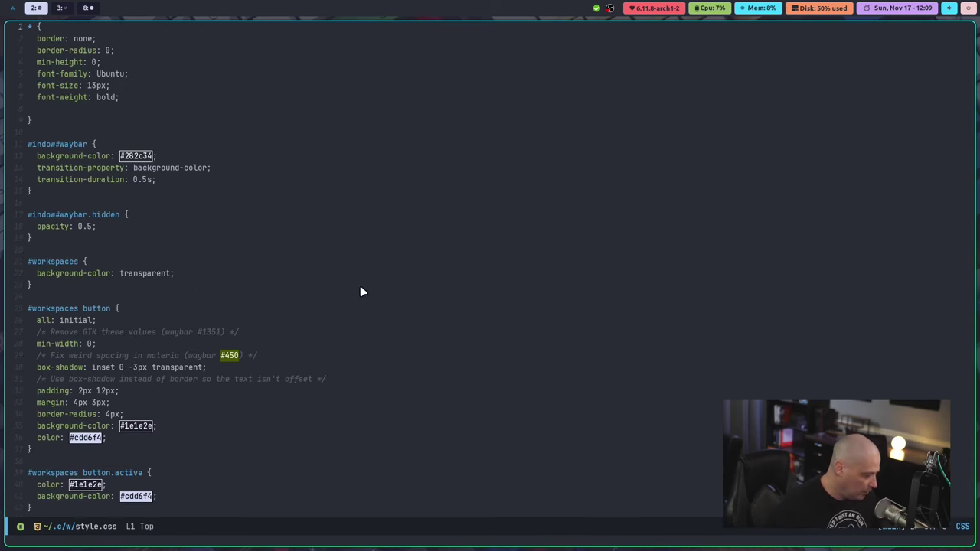
key("ctrl+equal")
key("ctrl+equal")
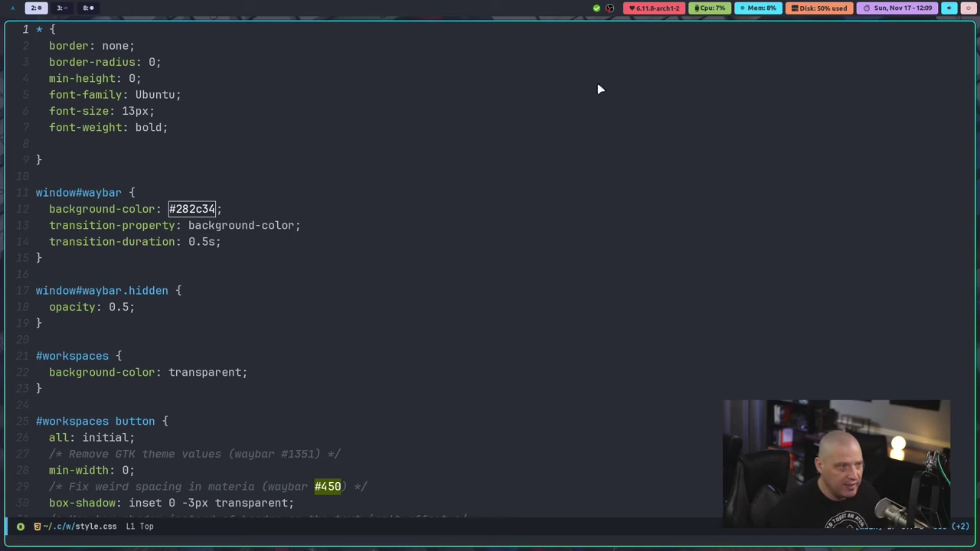
scroll(298, 144, "down", 1)
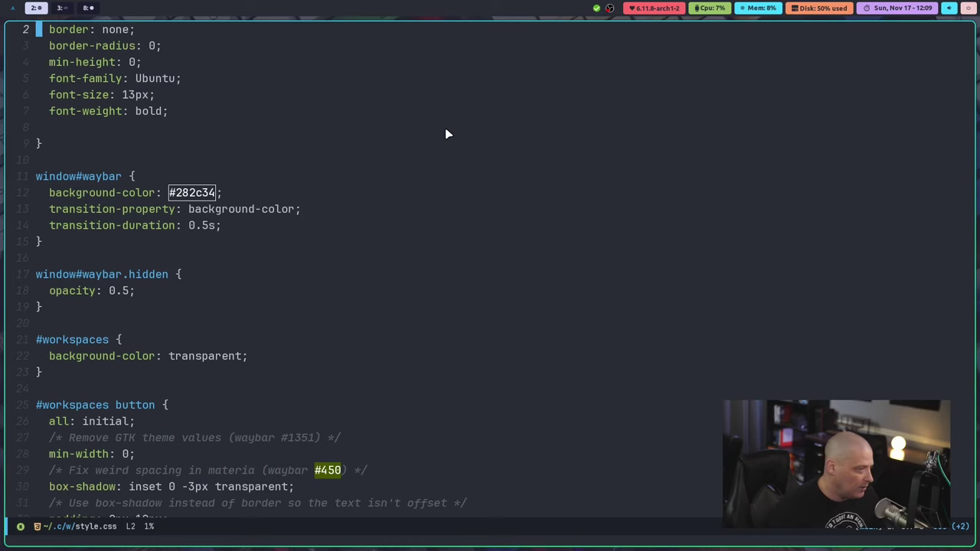
scroll(448, 134, "down", 1)
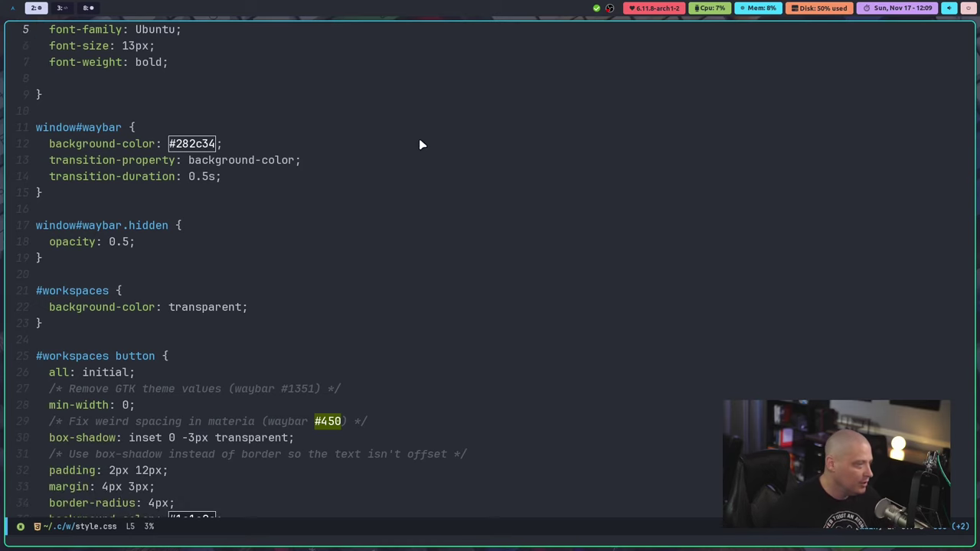
left_click(176, 143)
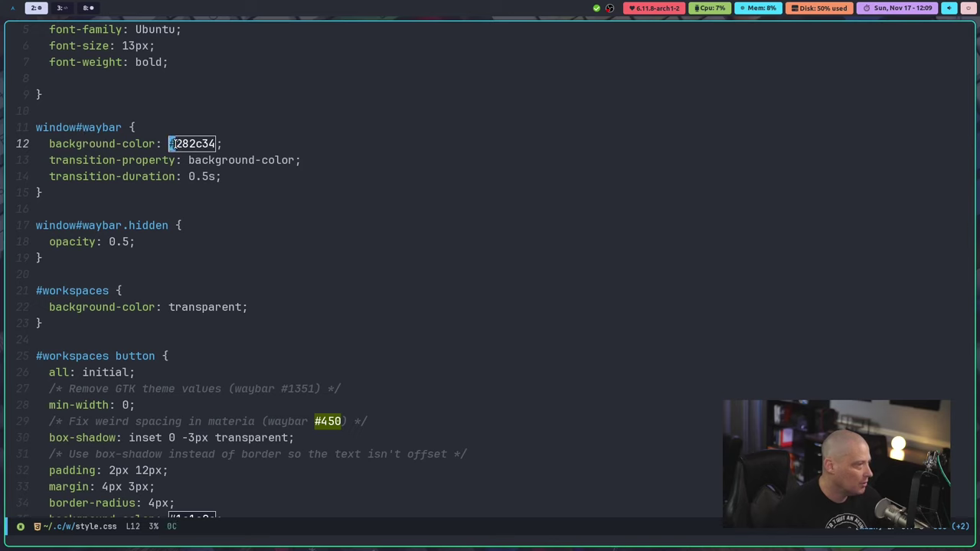
left_click_drag(169, 143, 220, 143)
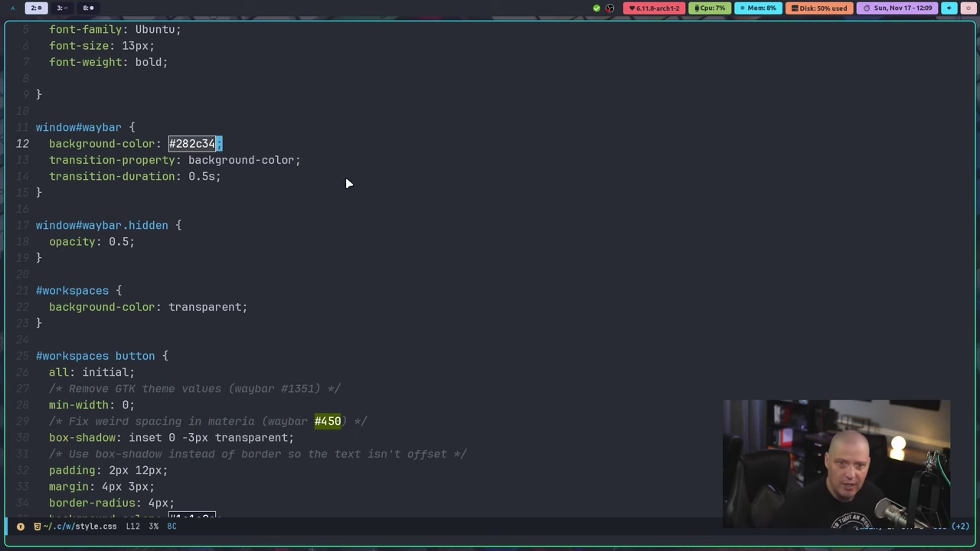
scroll(363, 245, "down", 16)
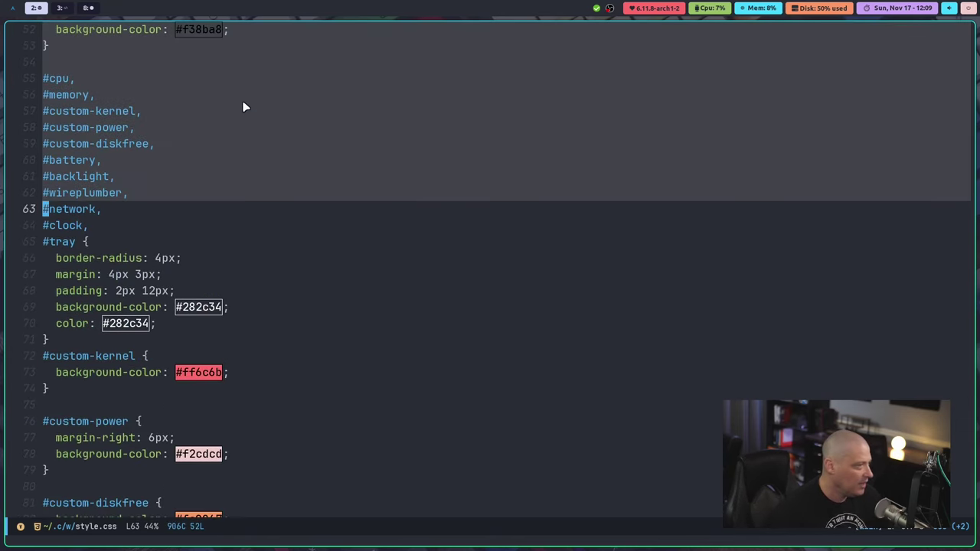
left_click(267, 140)
scroll(250, 164, "down", 2)
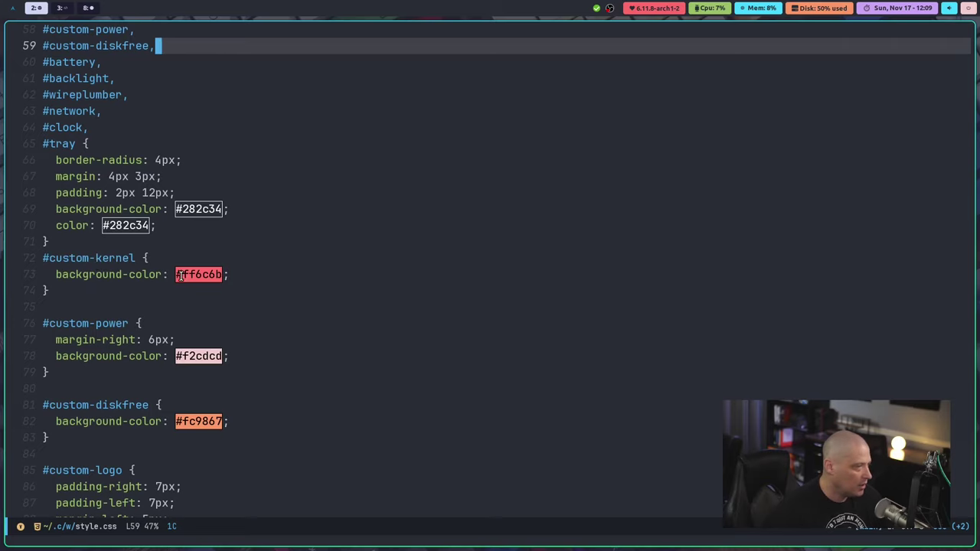
left_click(227, 276)
left_click(363, 306)
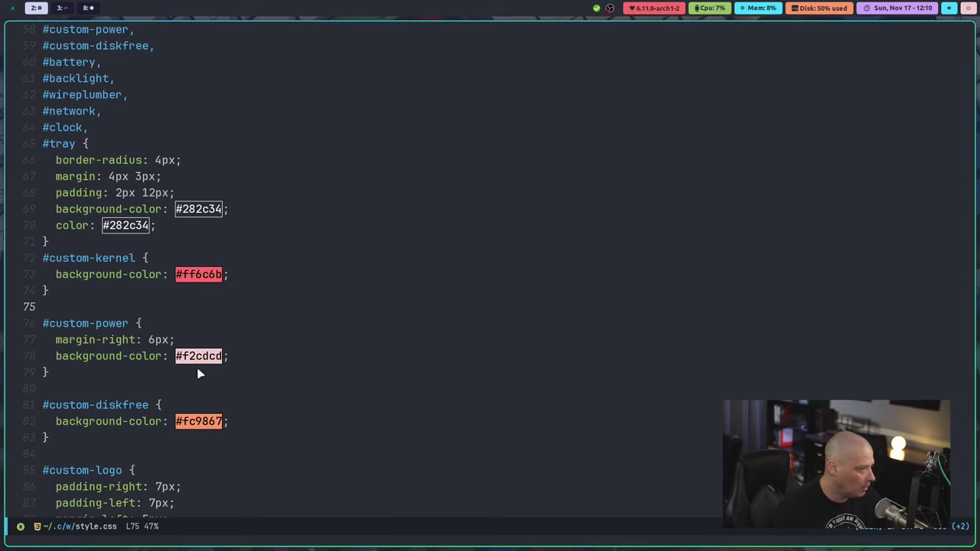
left_click_drag(176, 421, 233, 426)
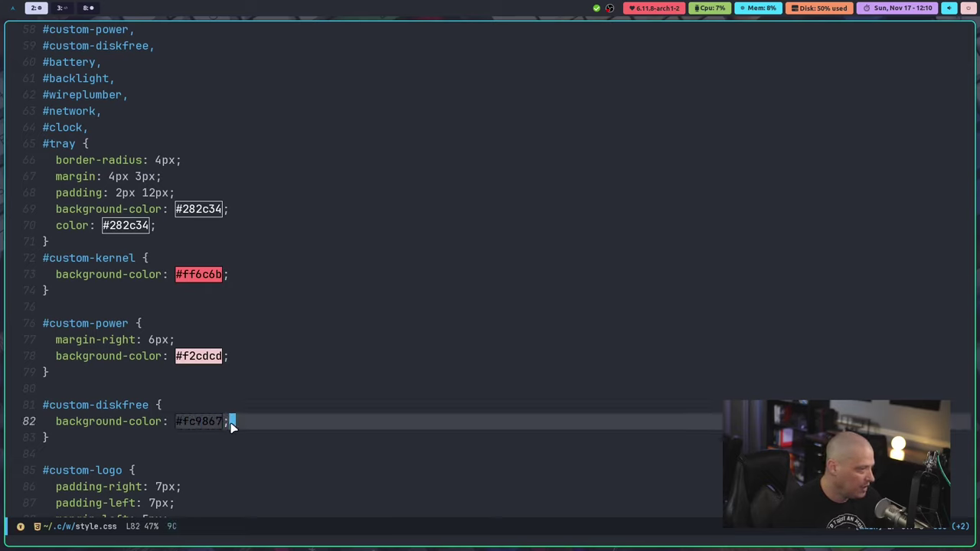
key("Escape")
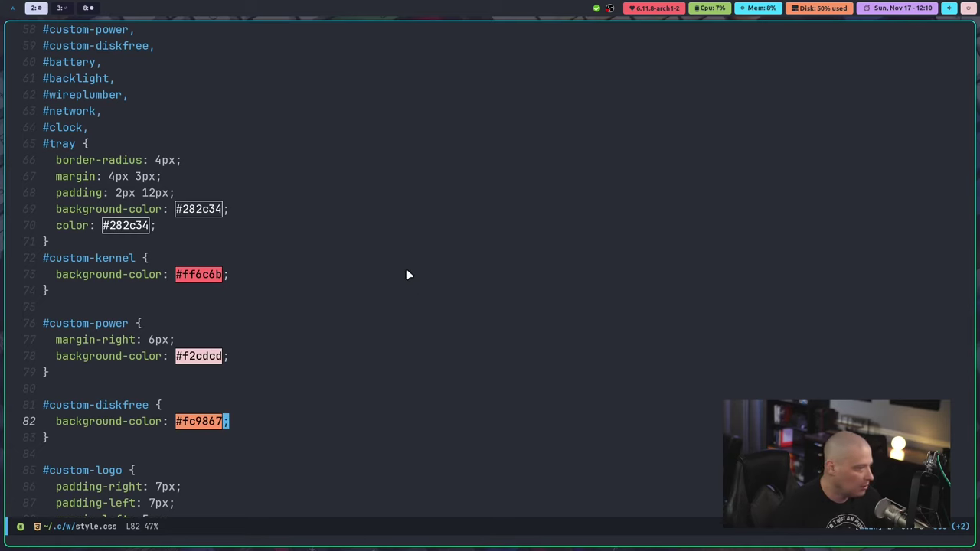
scroll(407, 270, "down", 3)
scroll(151, 370, "down", 1)
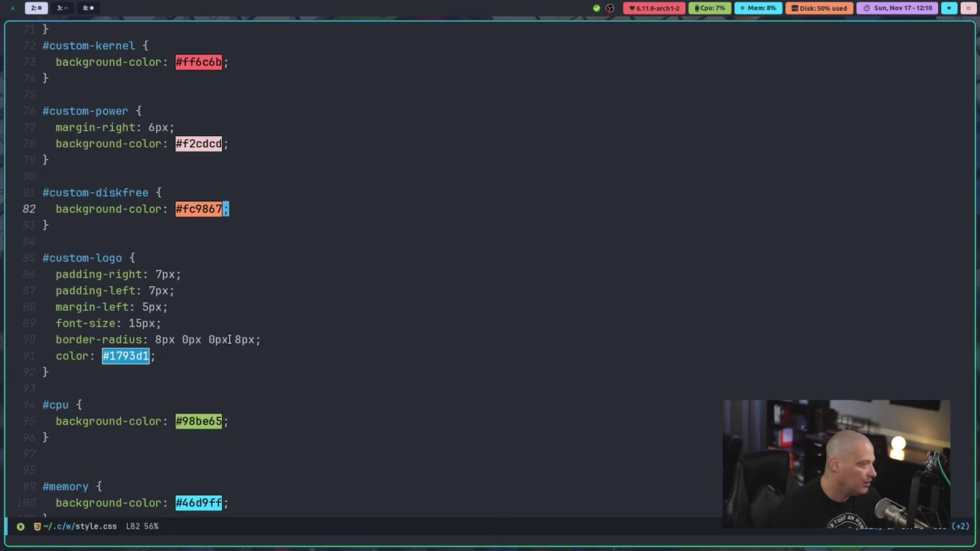
scroll(312, 334, "down", 1)
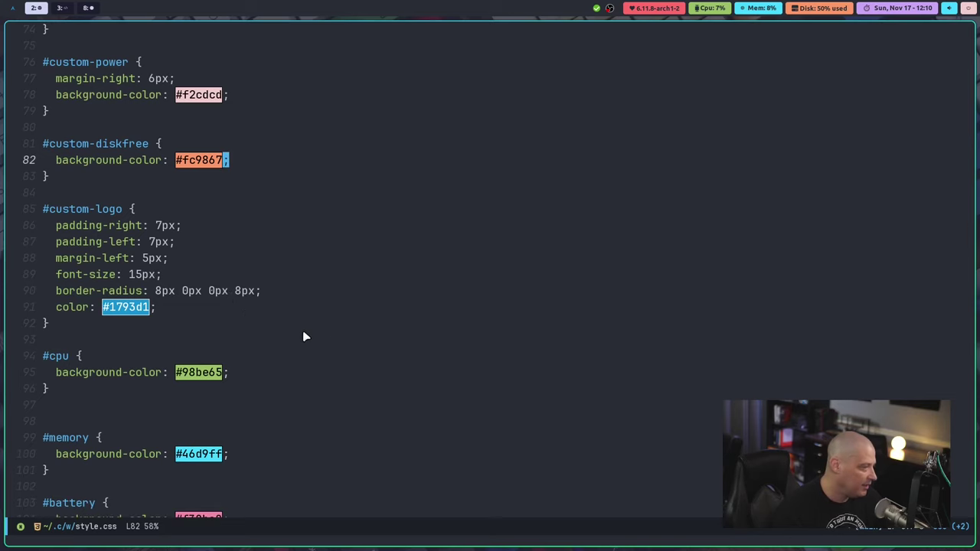
scroll(320, 331, "down", 5)
scroll(320, 332, "down", 12)
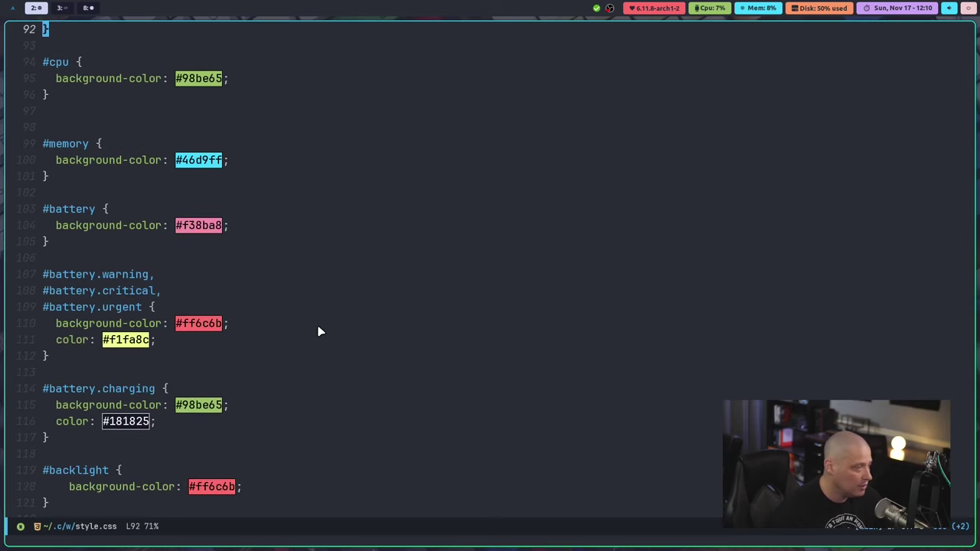
scroll(320, 331, "up", 20)
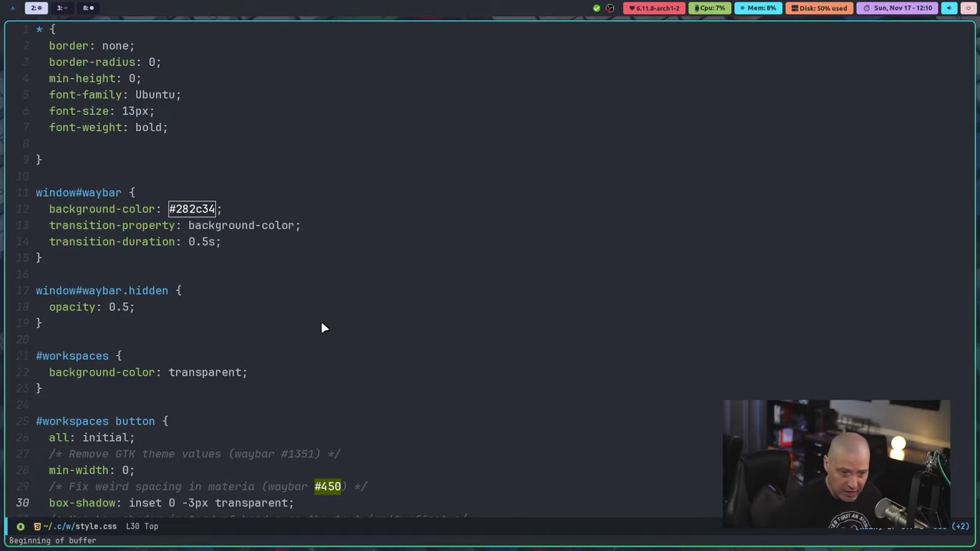
Step: Launch the PCManFM file manager from rofi by searching 'file'
key("super+shift+Return")
type("file")
key("Return")
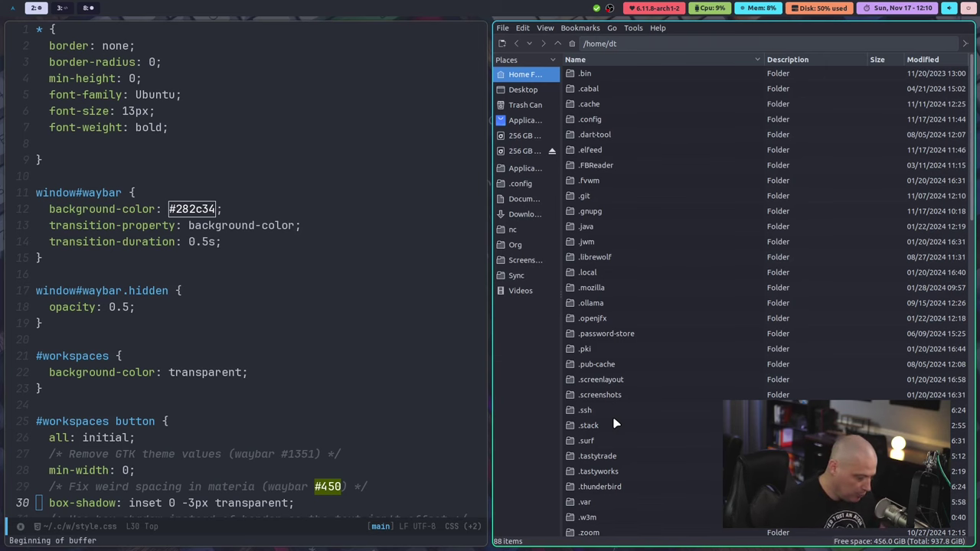
Step: Launch LXAppearance (Customize Look and Feel) from rofi, then close it again
key("super+shift+Return")
type("lxapp")
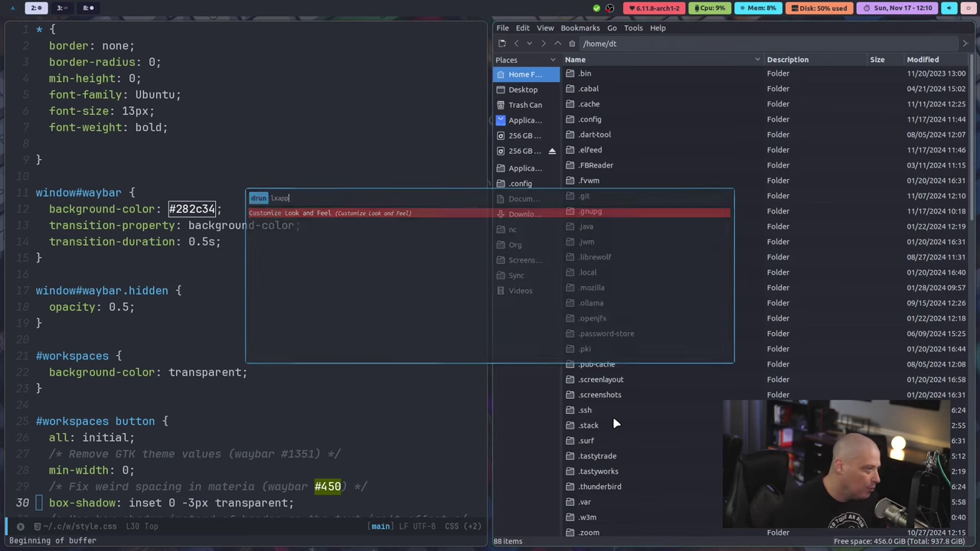
key("Return")
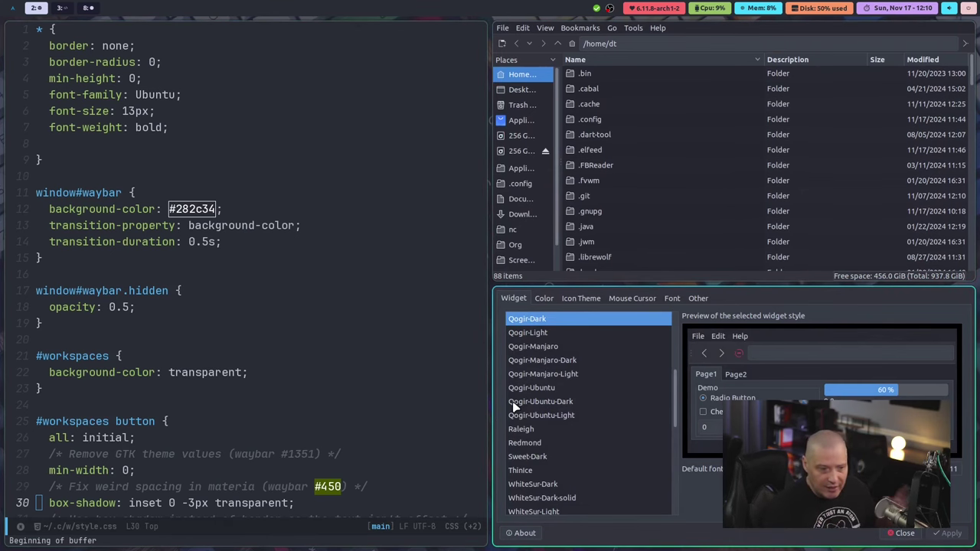
left_click(897, 534)
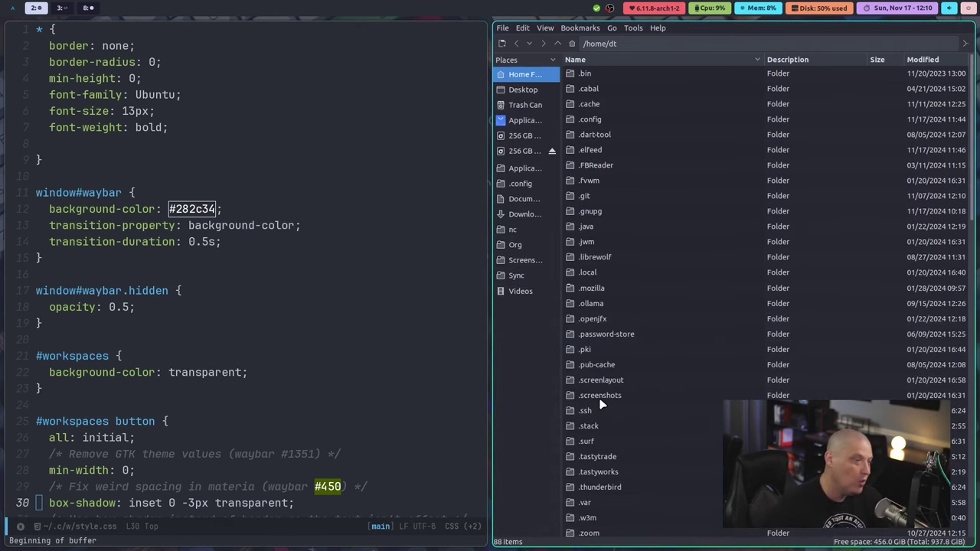
Step: Close PCManFM and Emacs, then enter sudo pacman -S nwg-look in a new, enlarged terminal
key("super+shift+c")
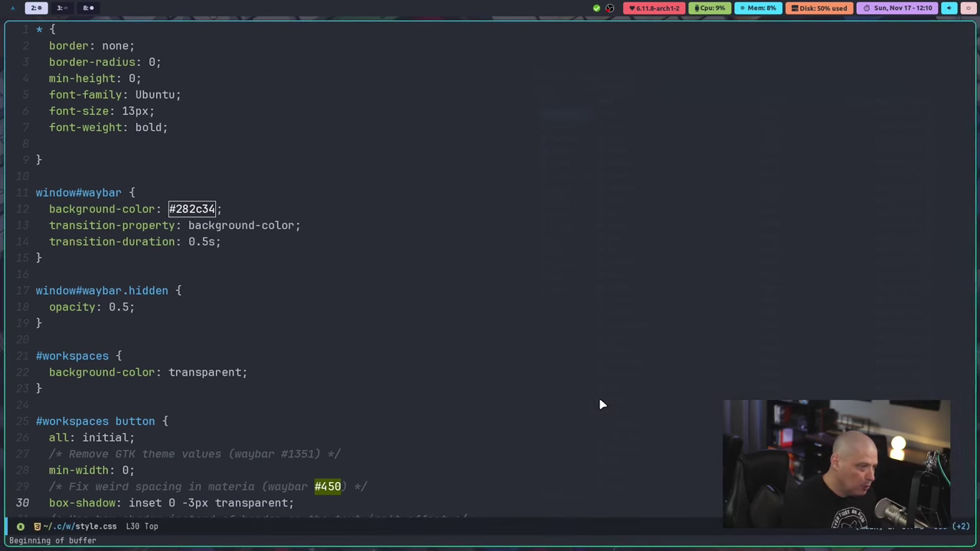
key("super+shift+c")
key("super+Return")
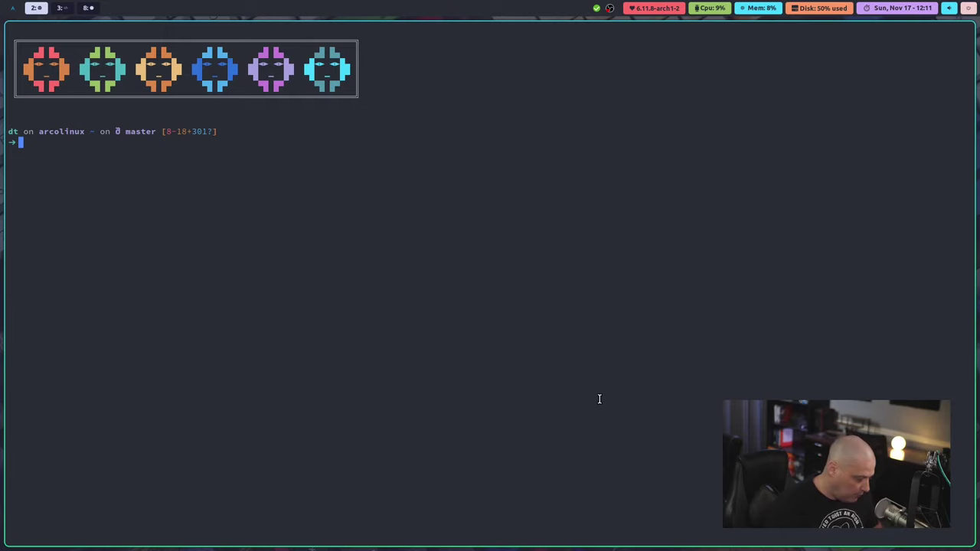
type("sudo pacman")
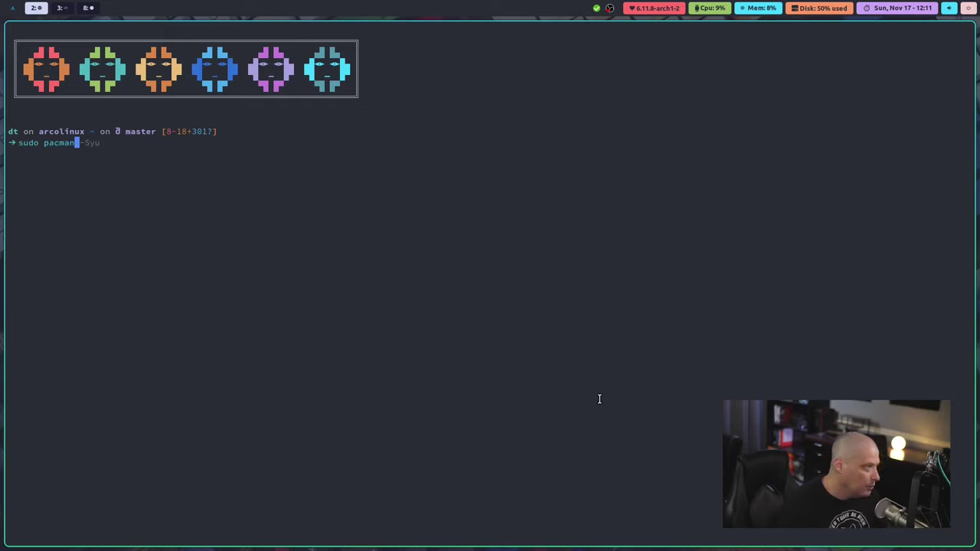
type(" -S ")
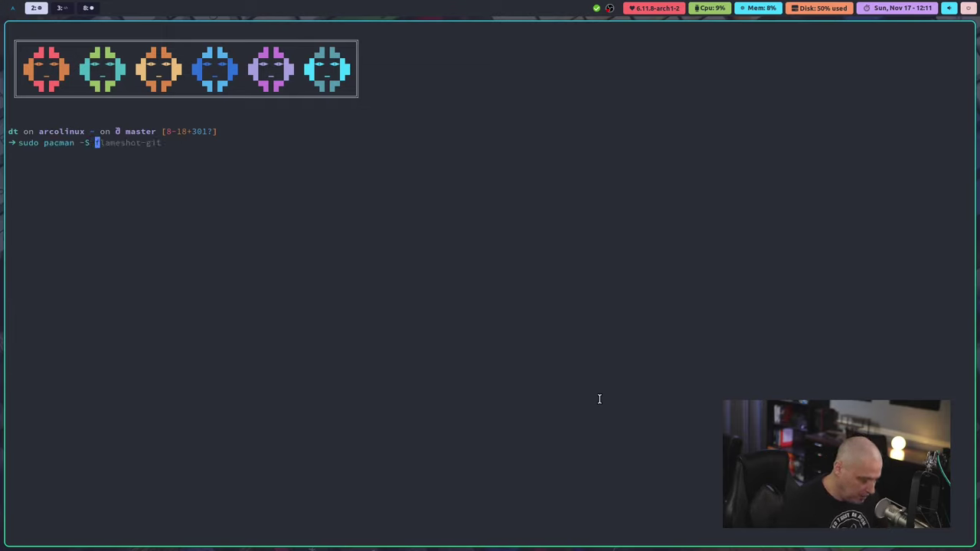
type("nwg-l")
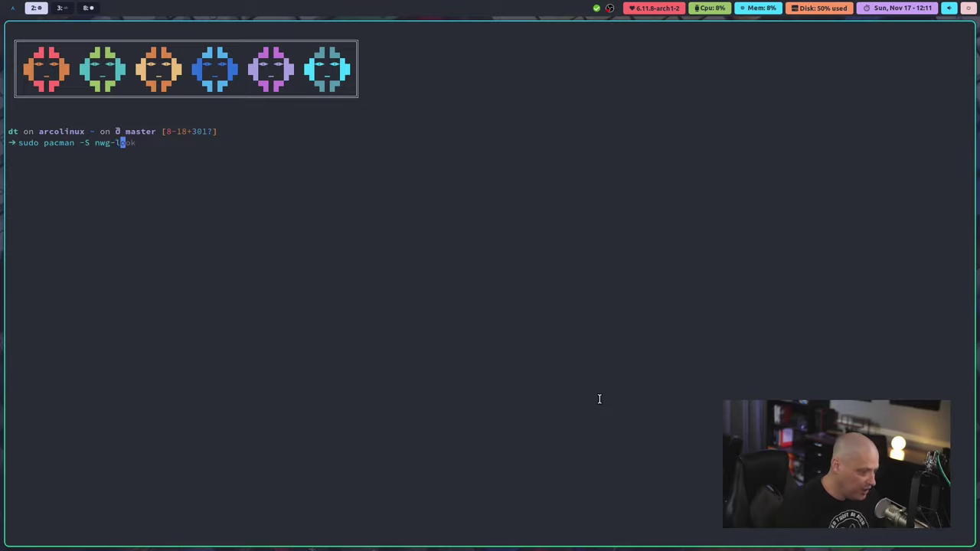
type("ook")
key("ctrl+equal")
key("ctrl+equal")
key("ctrl+equal")
key("ctrl+equal")
key("ctrl+equal")
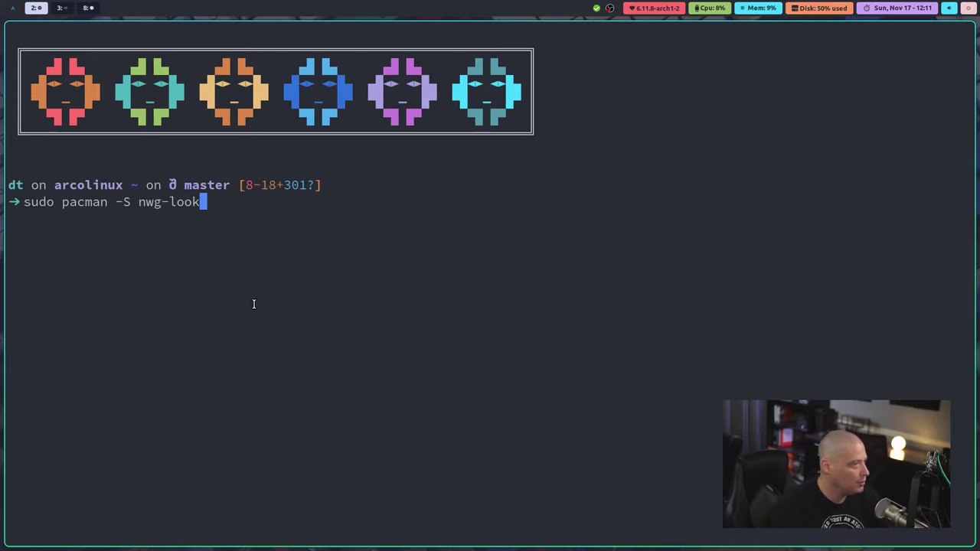
left_click_drag(138, 202, 204, 202)
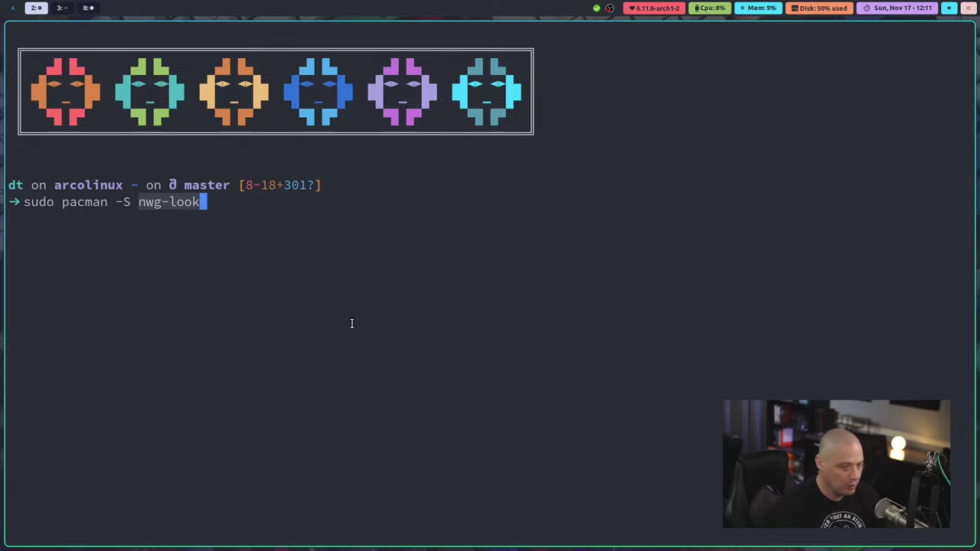
key("super+shift+c")
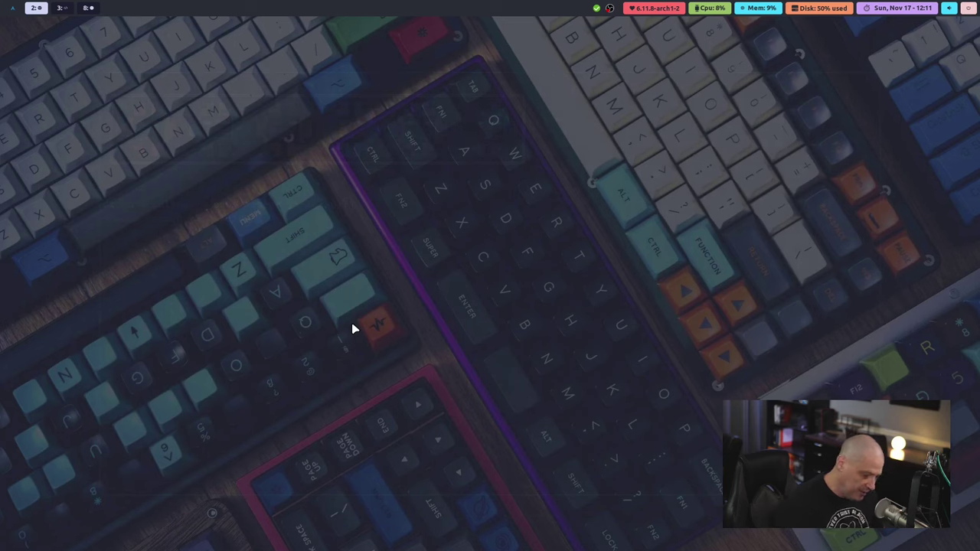
key("super+shift+Return")
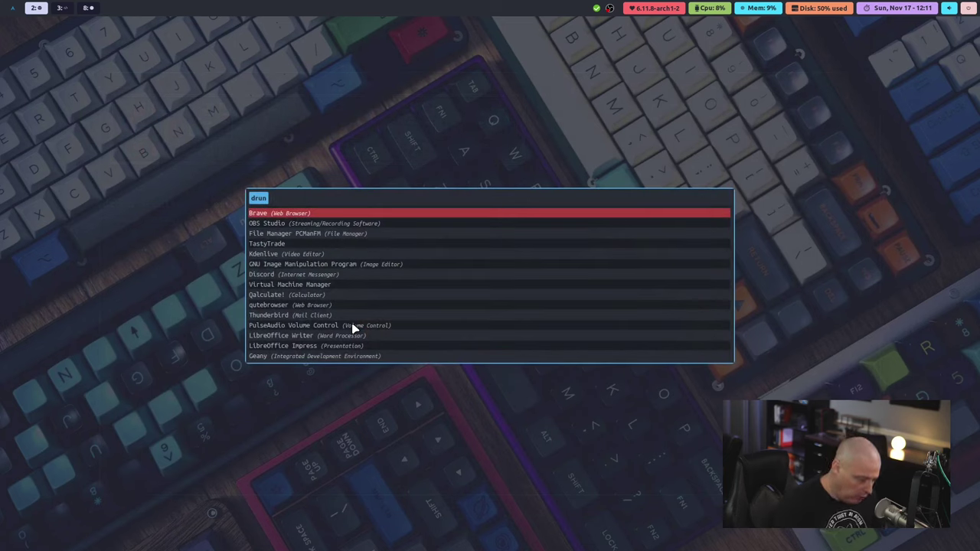
type("nwg-")
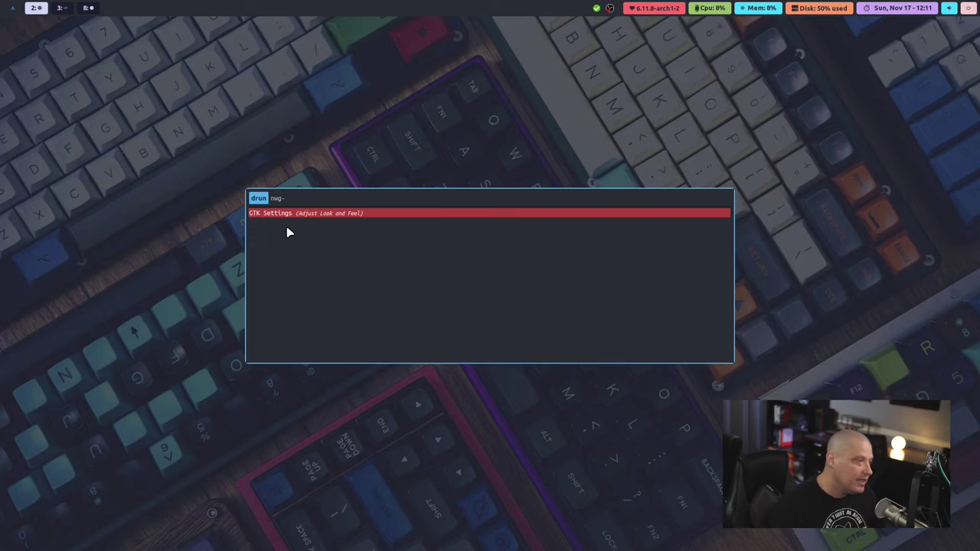
key("Return")
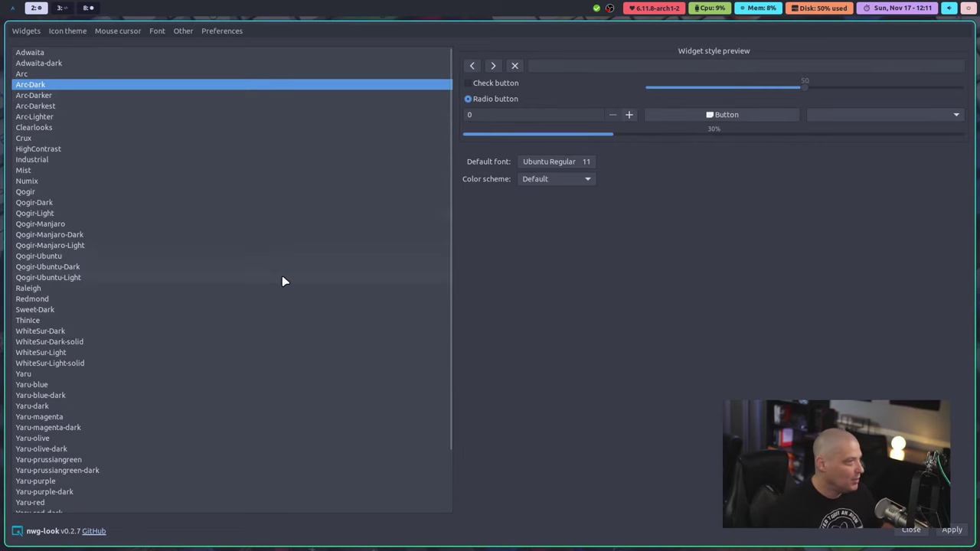
key("super+q")
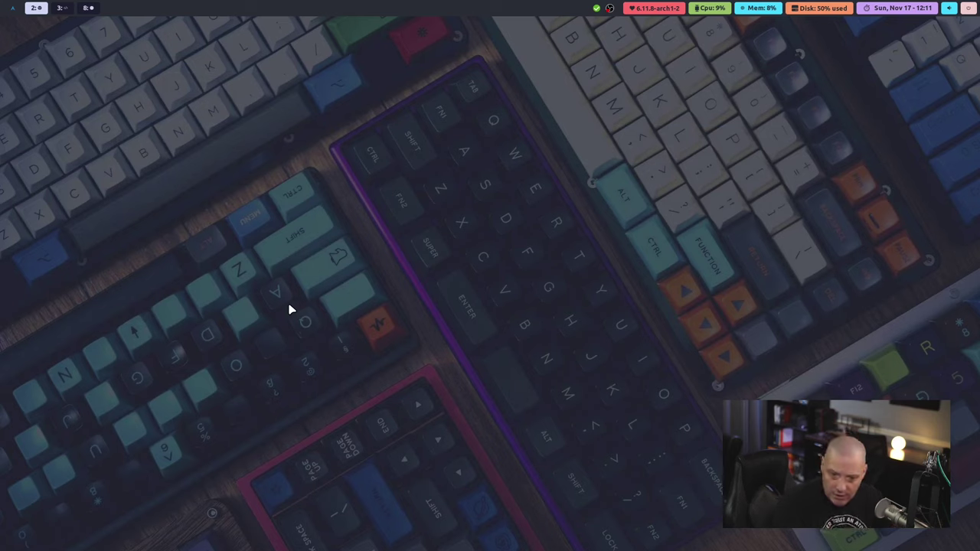
key("super+8")
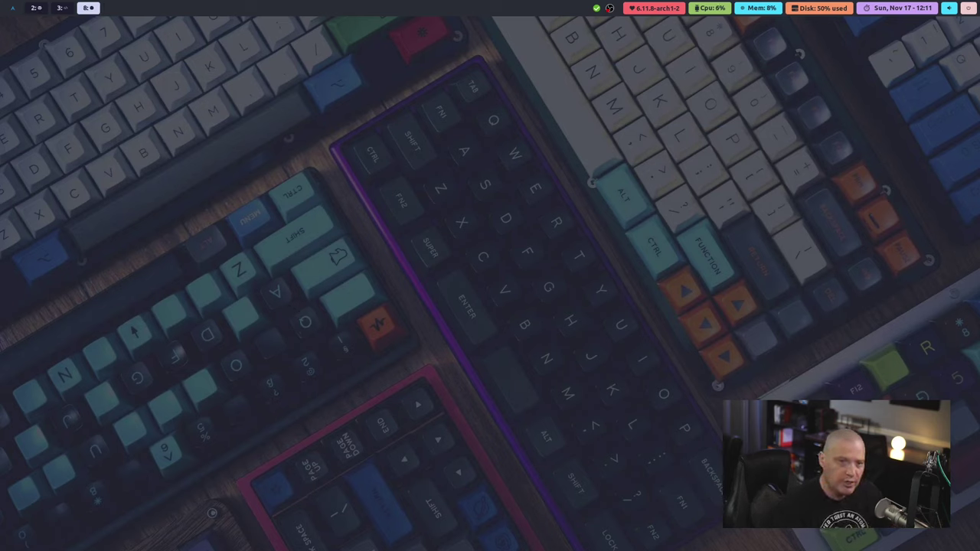
key("super+2")
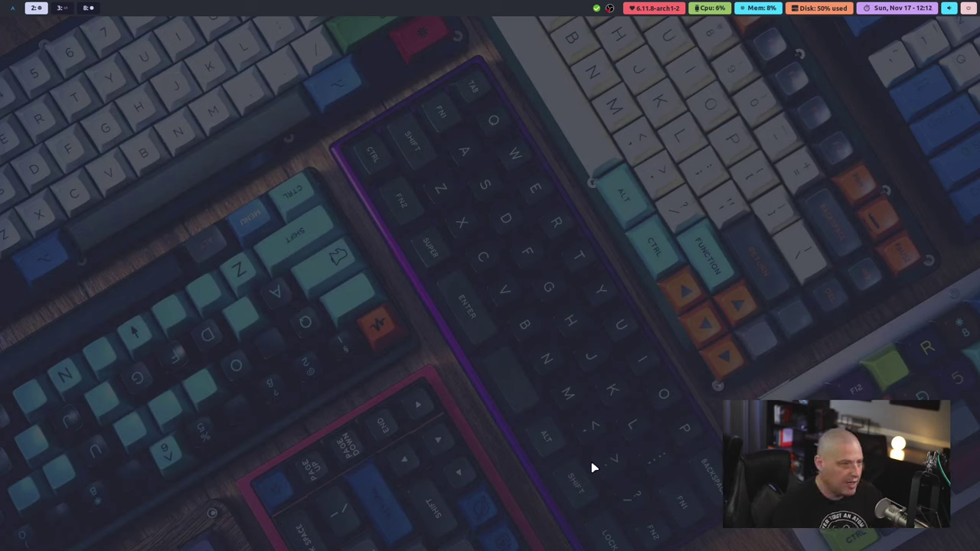